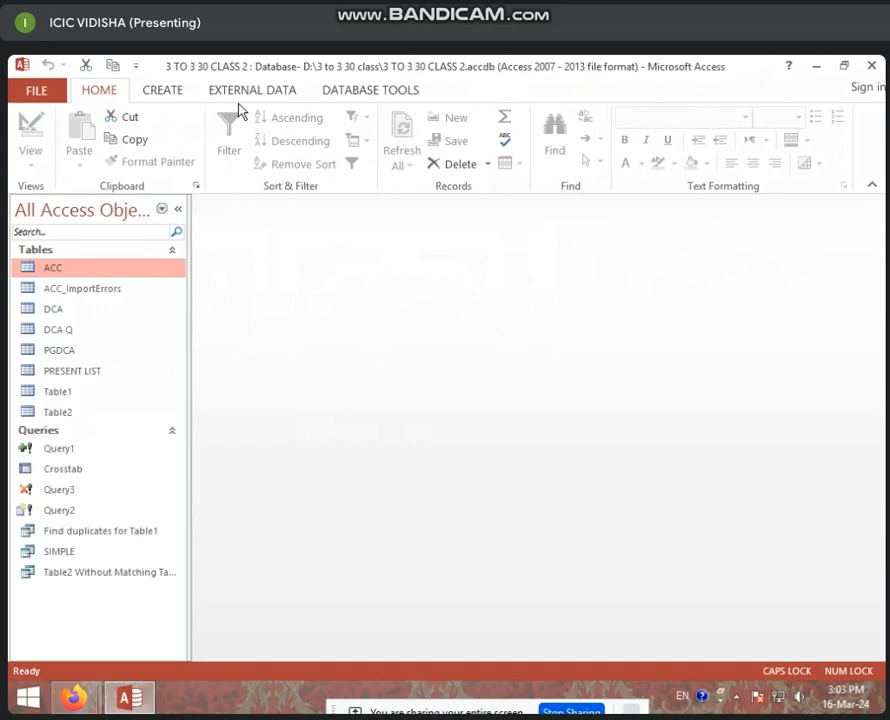
Open the PGDCA table in Datasheet view.
click(232, 92)
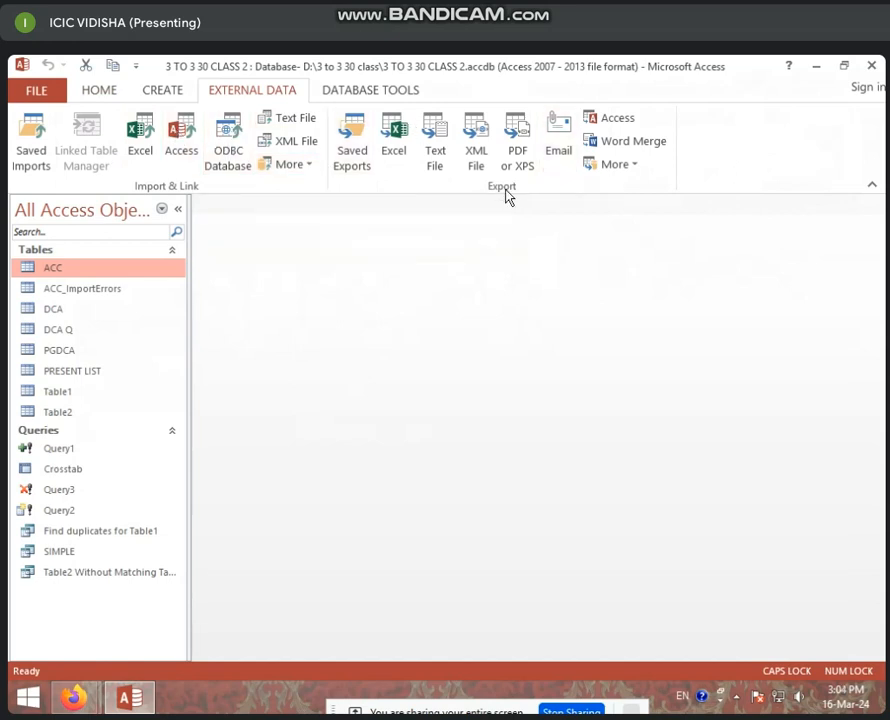
click(61, 349)
double_click(61, 350)
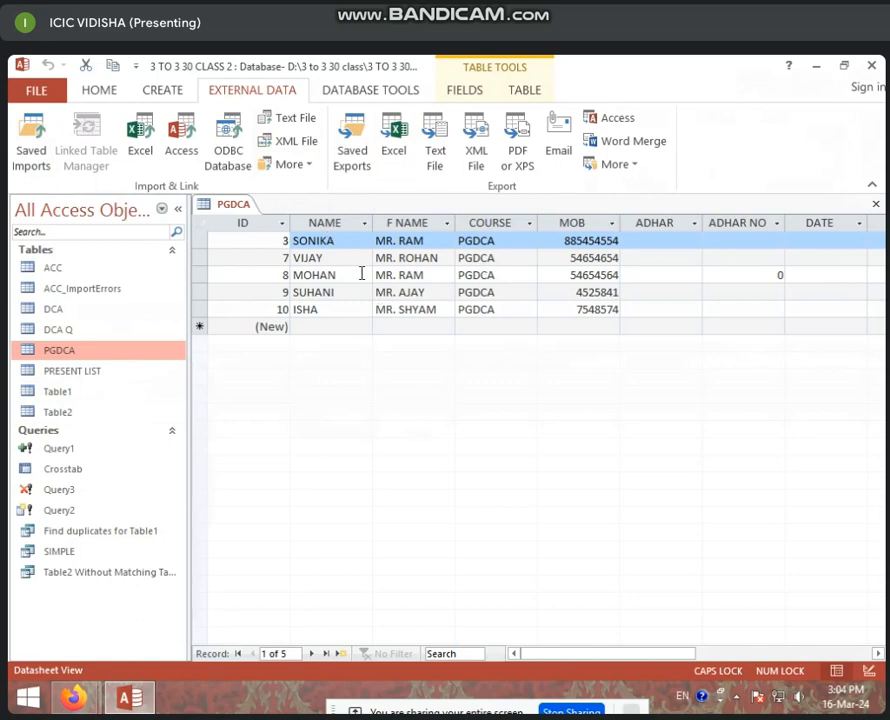
Export the PGDCA table to the Desktop as an Excel Workbook (*.xlsx) named PGDCA, without saving the export steps.
click(395, 150)
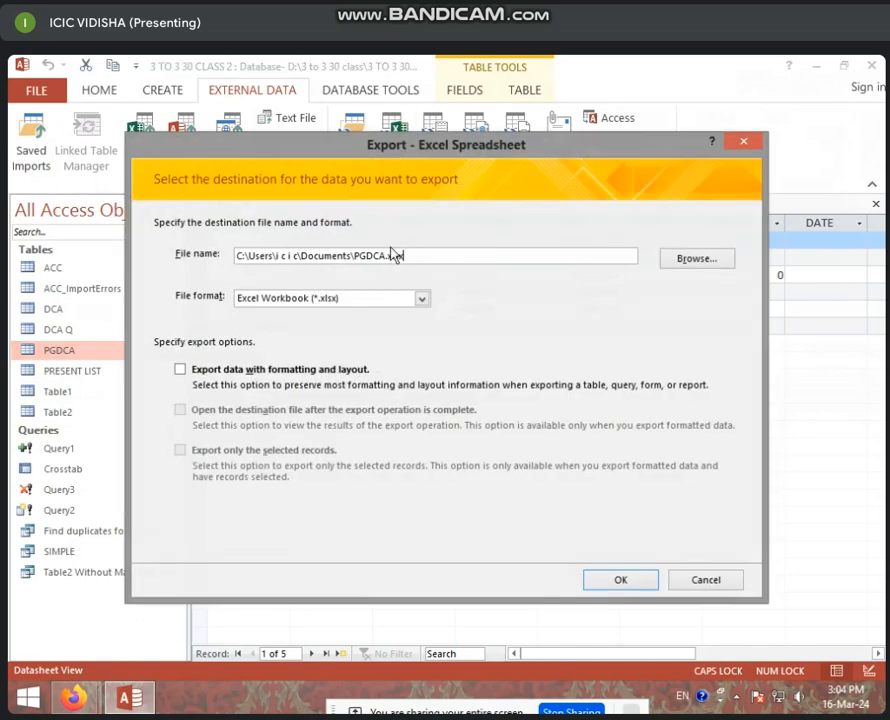
click(697, 259)
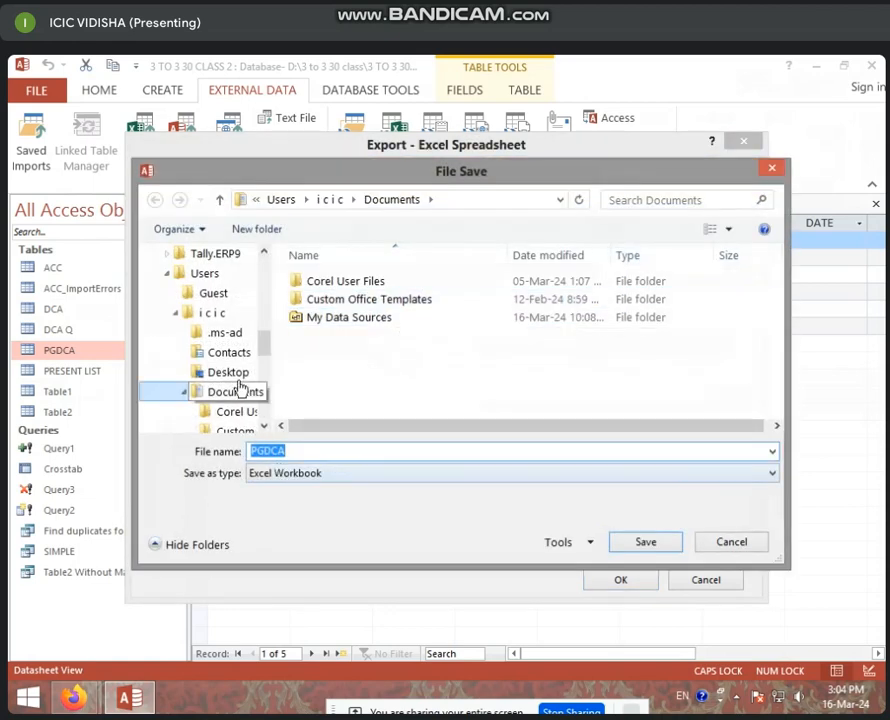
click(233, 374)
scroll(236, 380, down, 3)
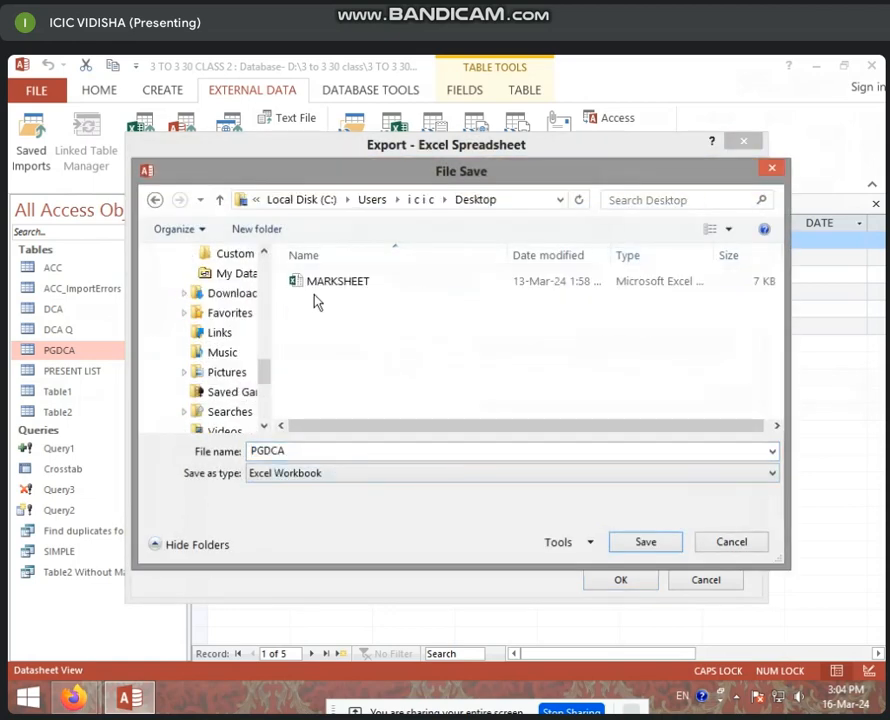
scroll(235, 335, up, 3)
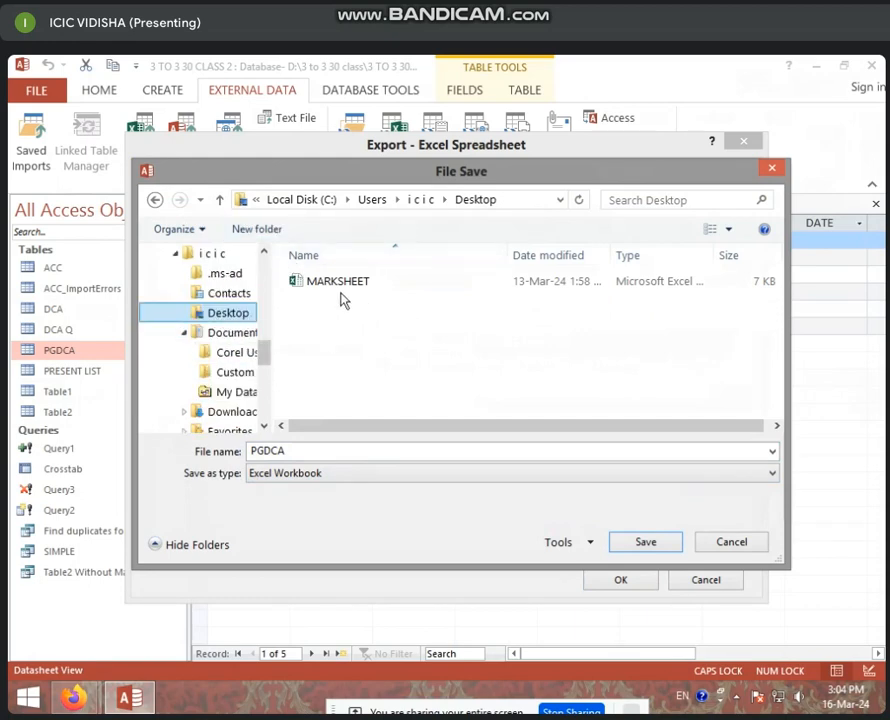
double_click(314, 452)
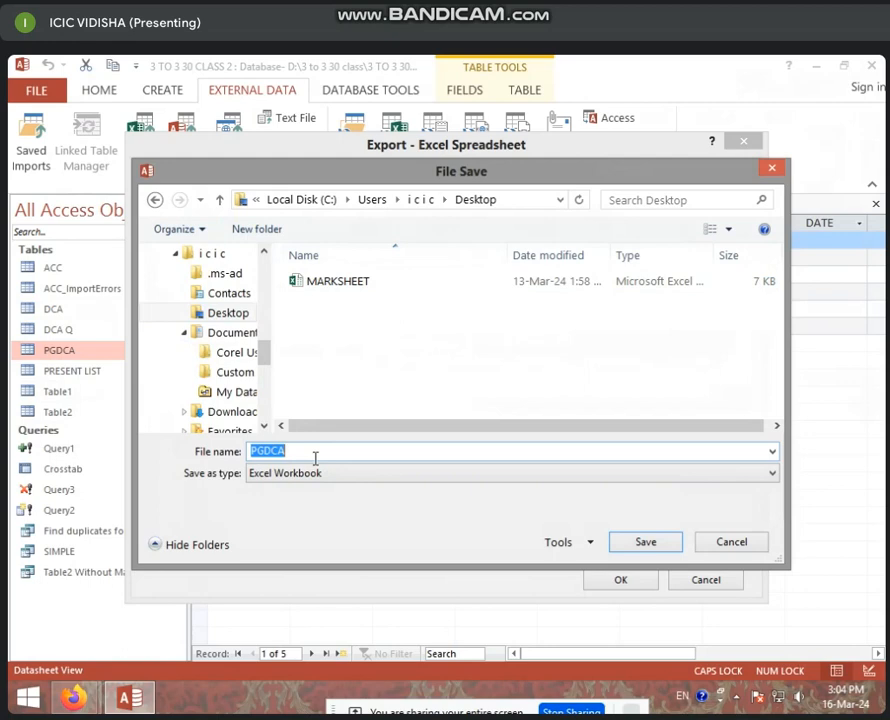
click(648, 546)
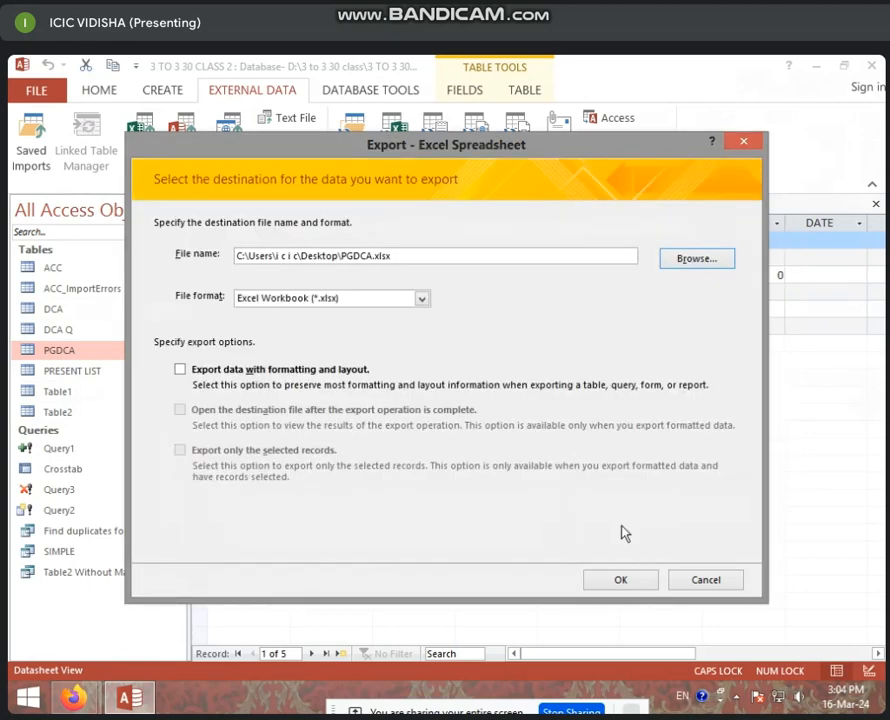
click(631, 586)
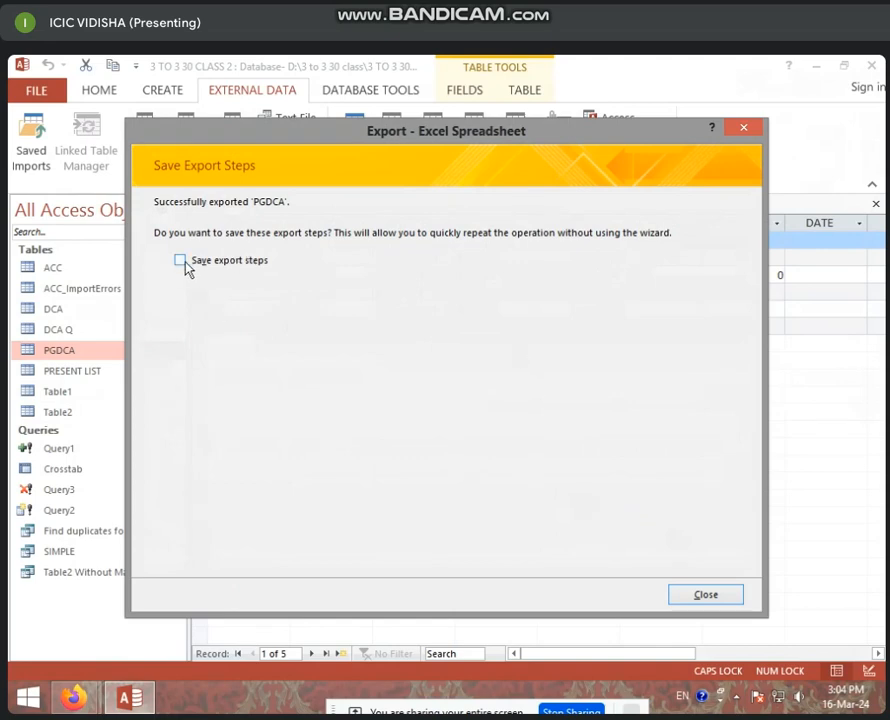
click(728, 594)
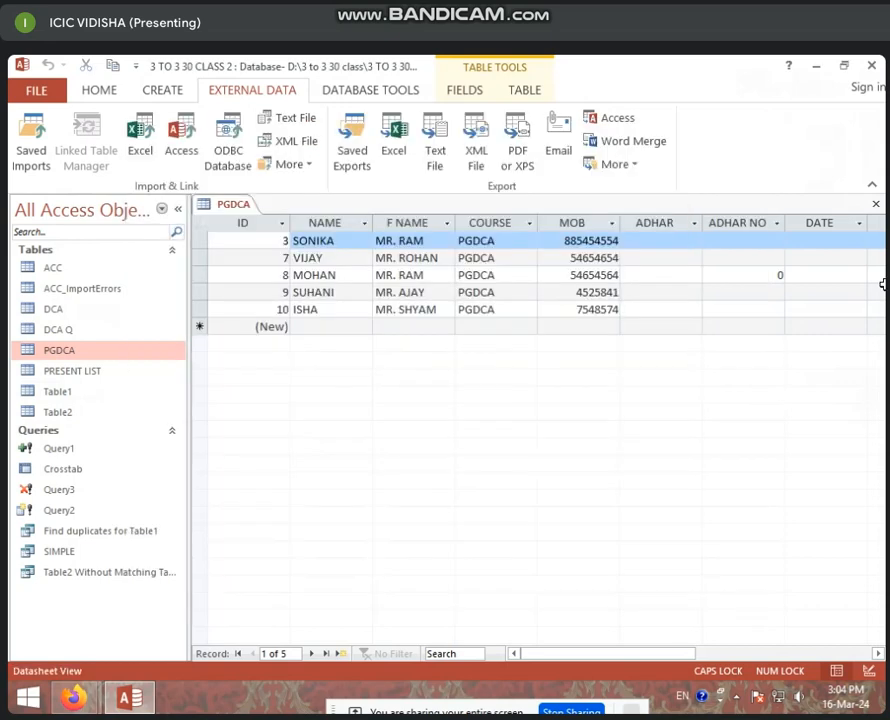
Open the exported PGDCA workbook from the desktop in Excel and examine its records, the empty ADHAR to DATE cells and the Field1 values.
click(825, 70)
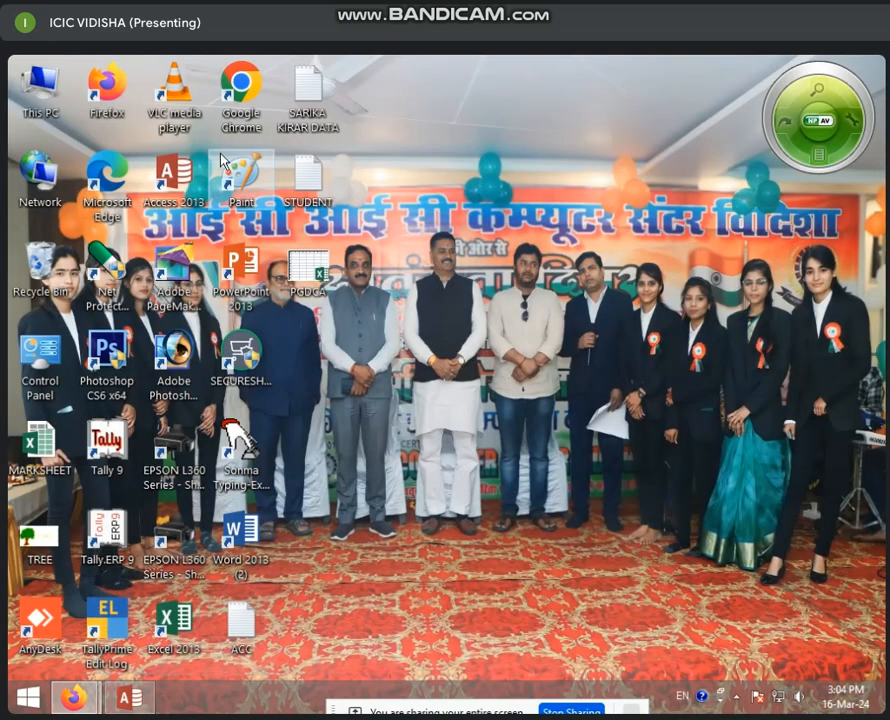
double_click(323, 278)
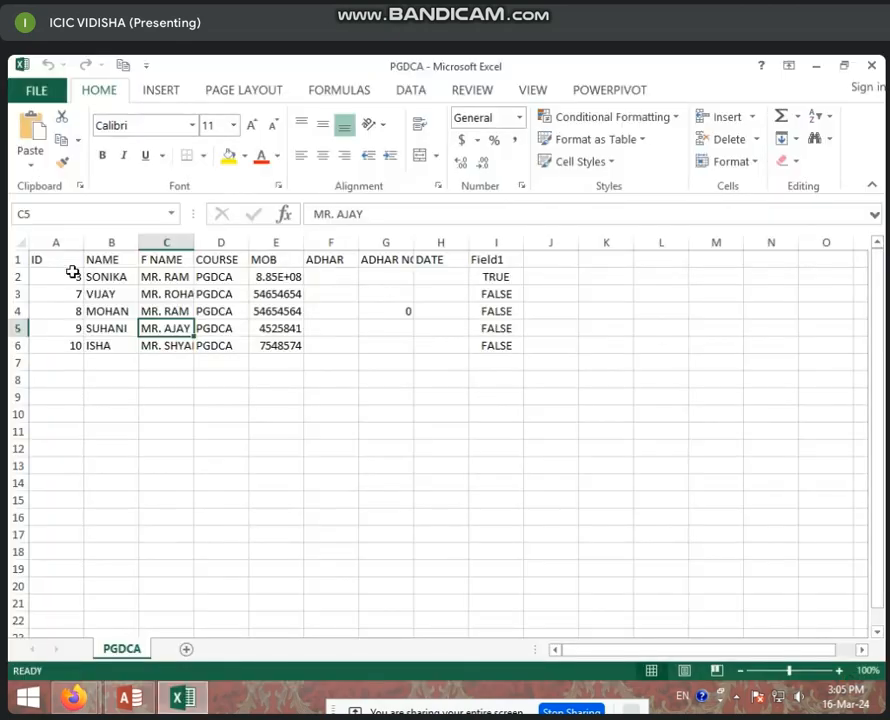
drag(64, 256, 521, 376)
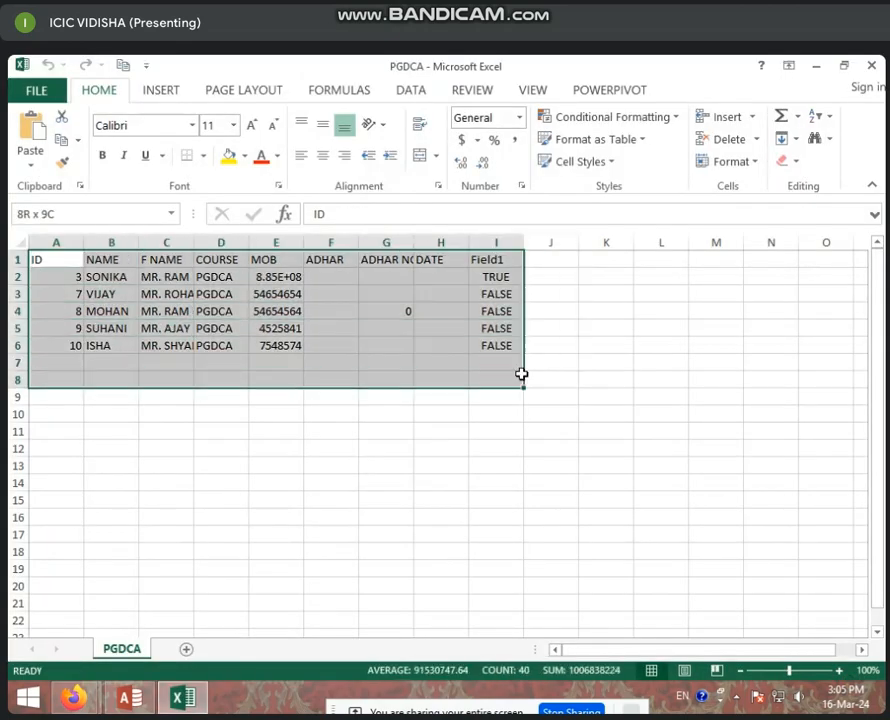
click(422, 418)
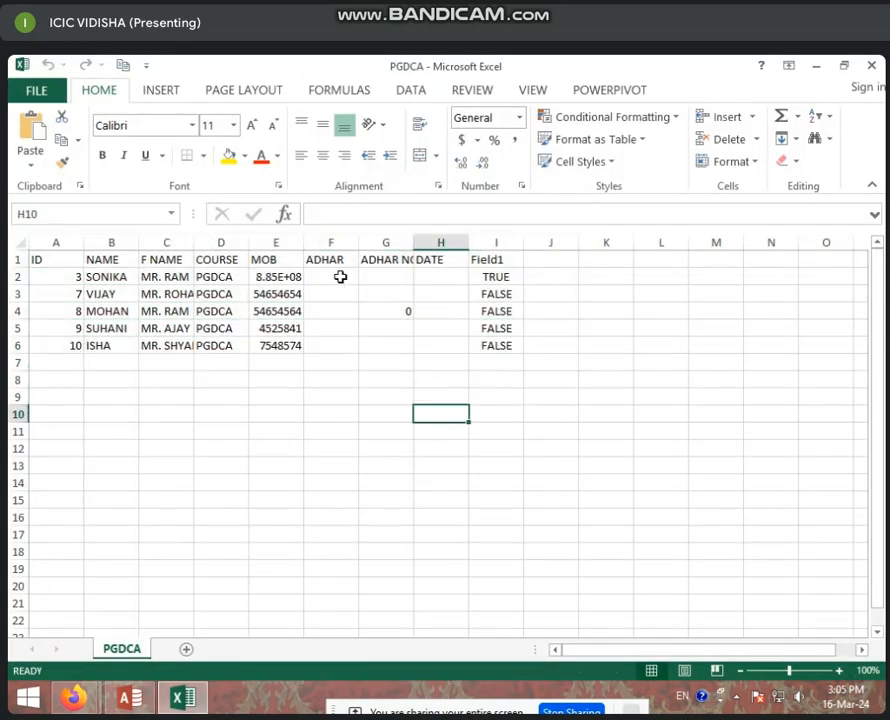
drag(342, 277, 459, 344)
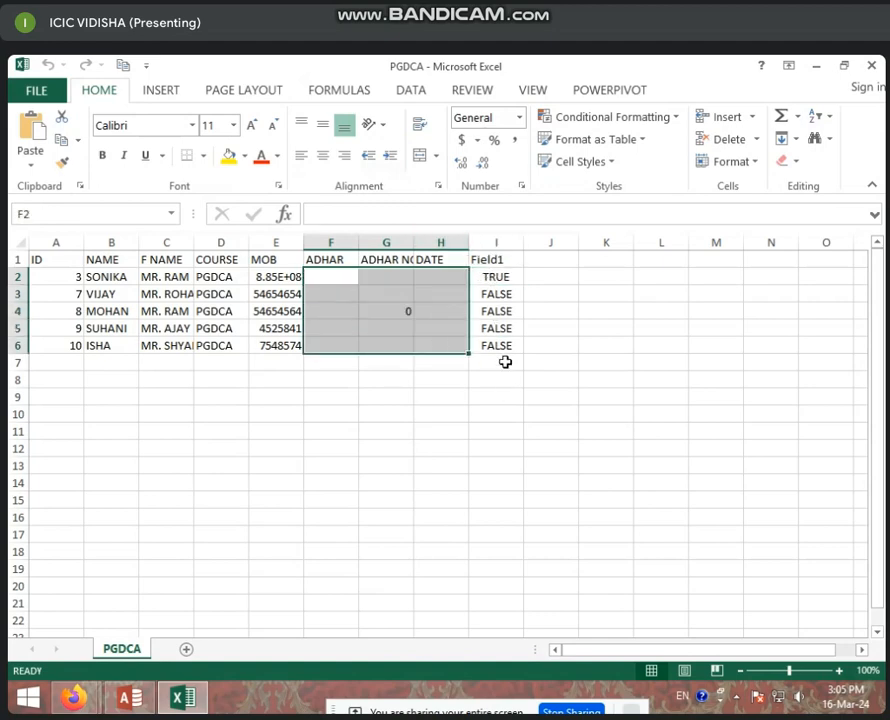
click(506, 310)
click(500, 279)
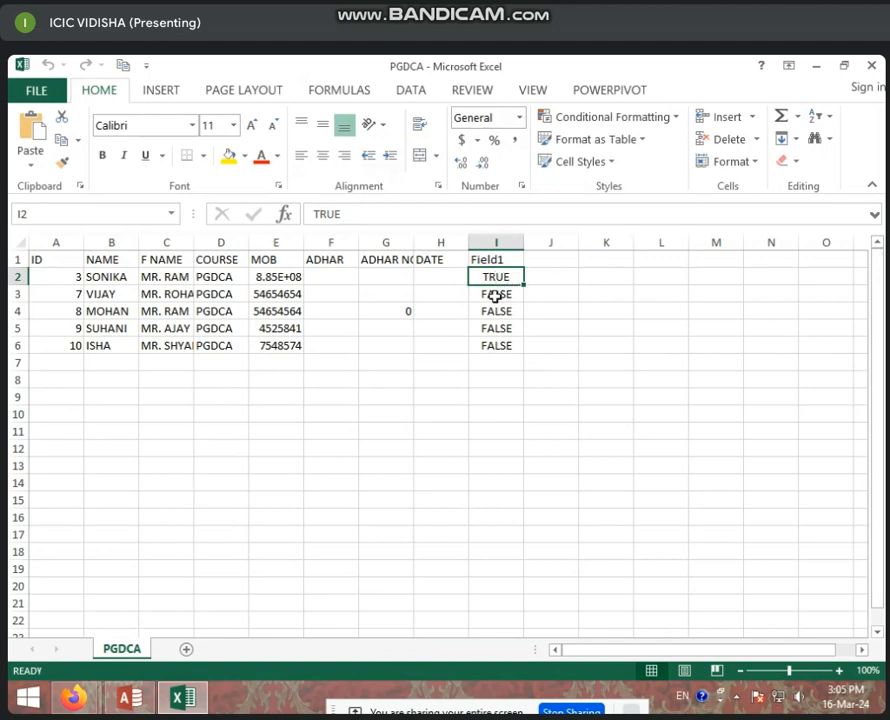
click(496, 296)
click(51, 278)
mouse_move(116, 281)
mouse_down()
mouse_move(465, 338)
mouse_move(479, 393)
mouse_up()
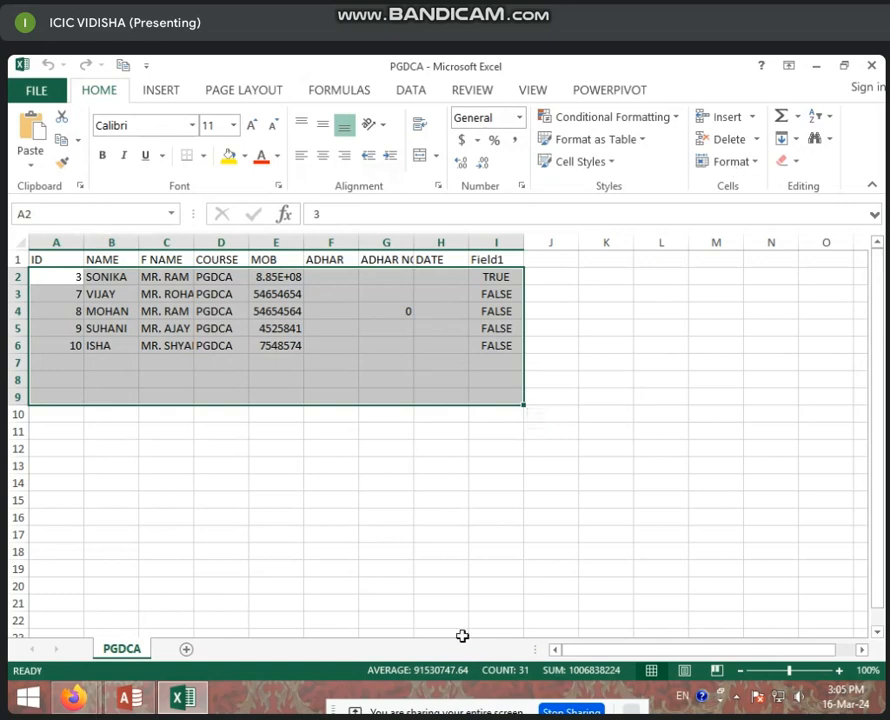
Switch back to Access and set the PGDCA table's text file export to save on the Desktop as PGDCA TEXT.
click(125, 697)
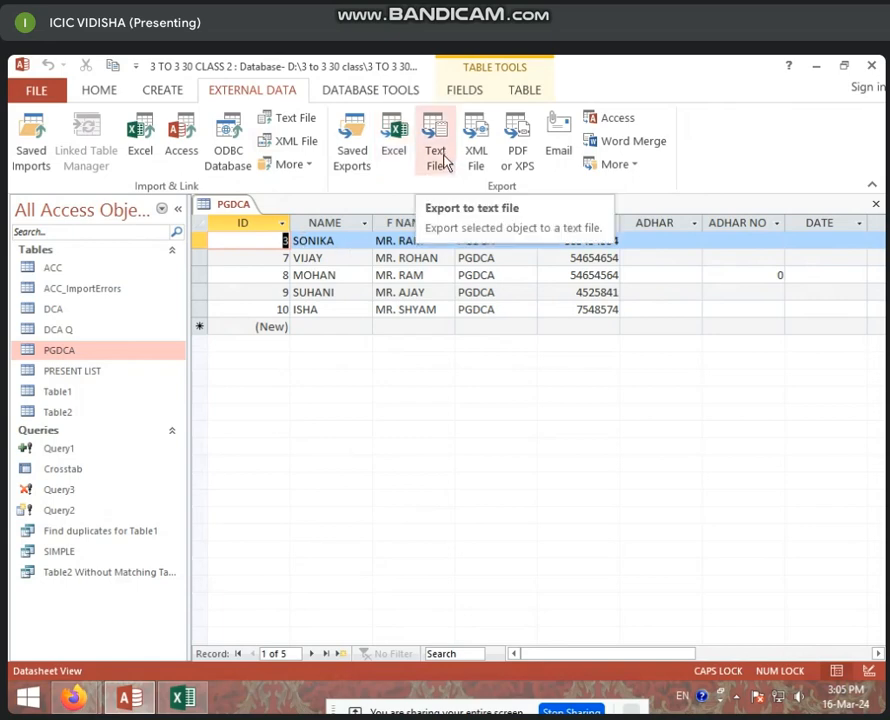
click(446, 162)
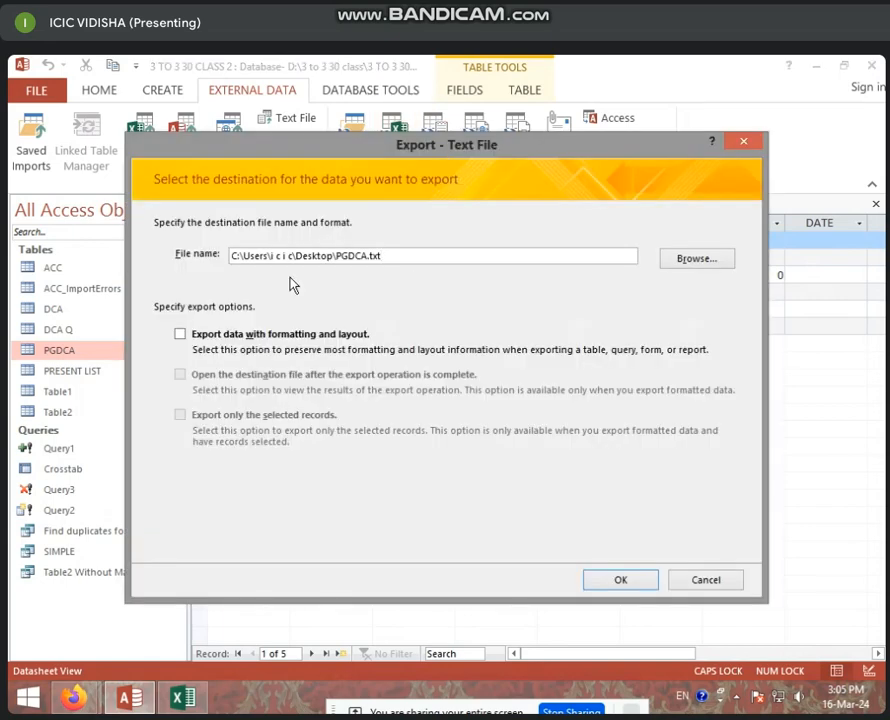
click(687, 262)
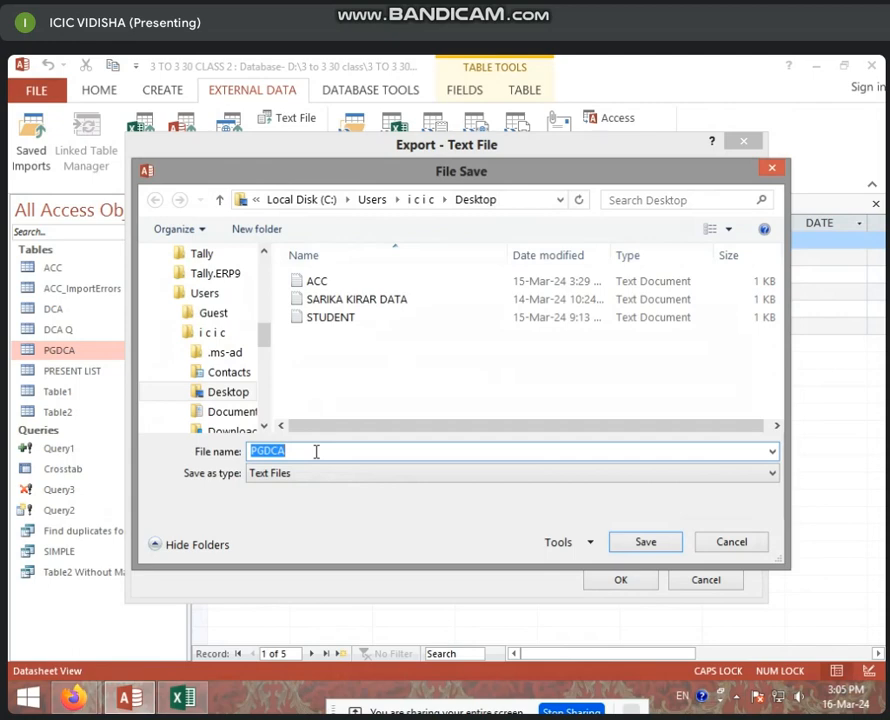
key(BackSpace)
key(ctrl+z)
click(330, 454)
text(TEXT)
click(645, 542)
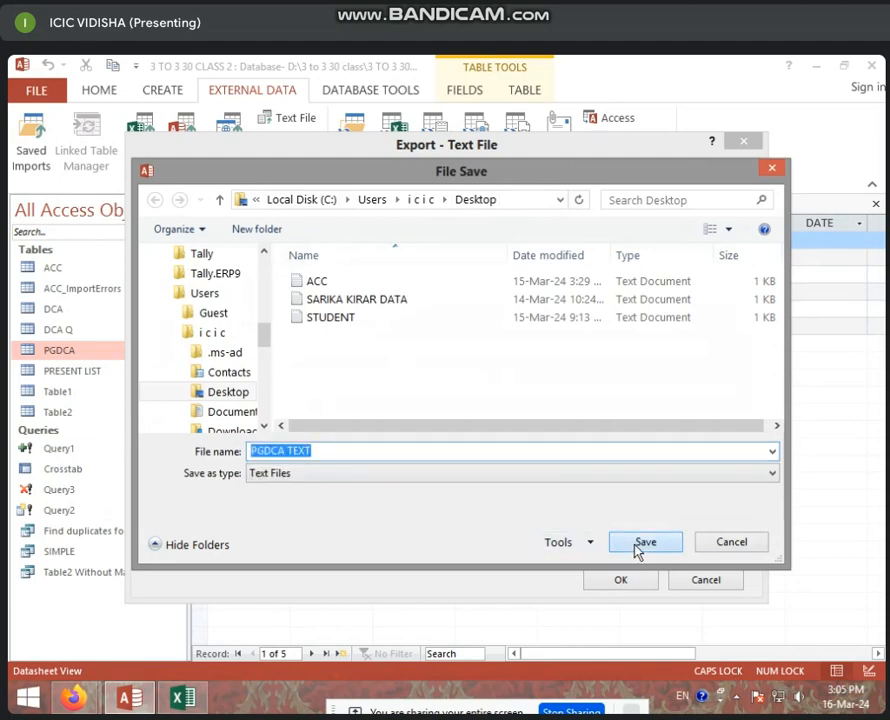
Complete the text export as Delimited with the Comma delimiter, without saving the export steps.
click(619, 580)
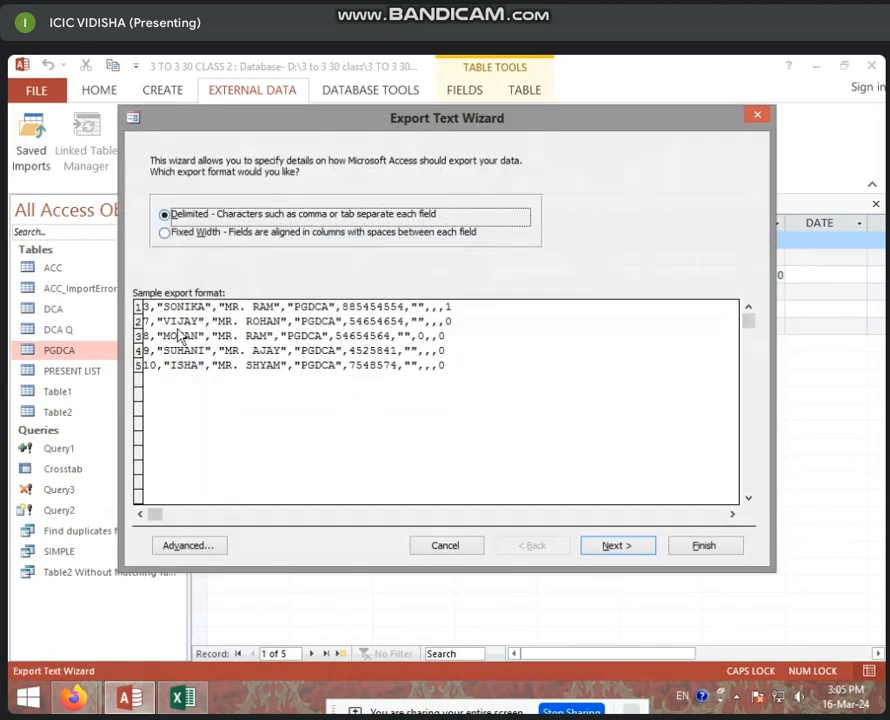
click(610, 545)
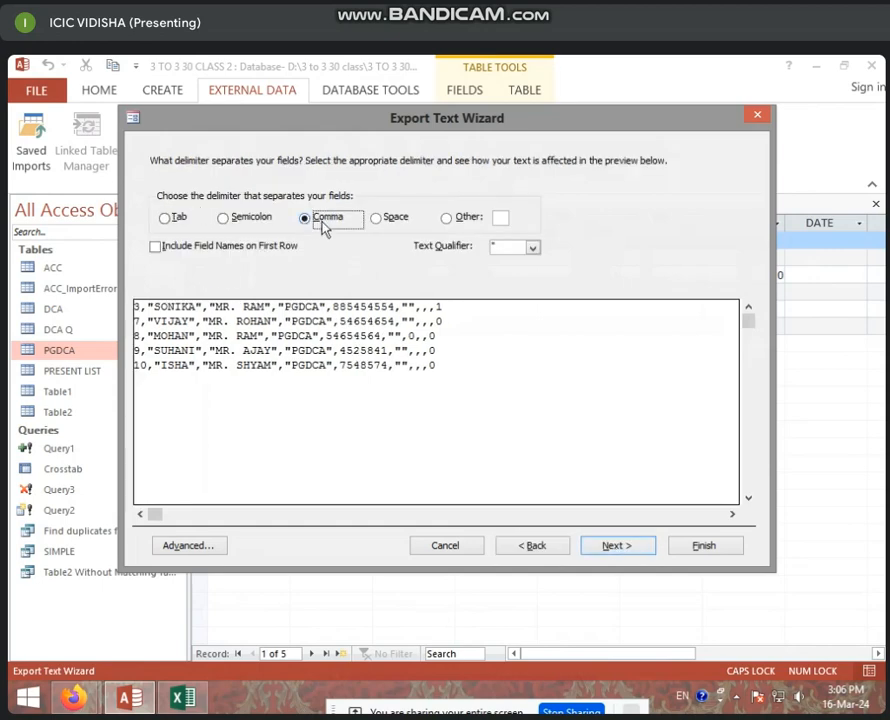
click(611, 549)
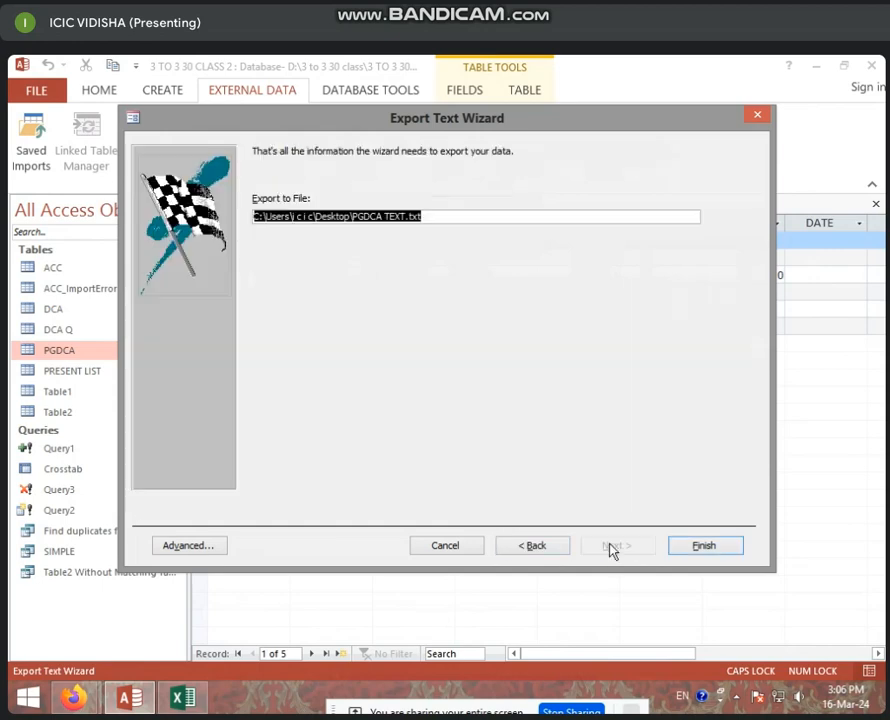
click(697, 545)
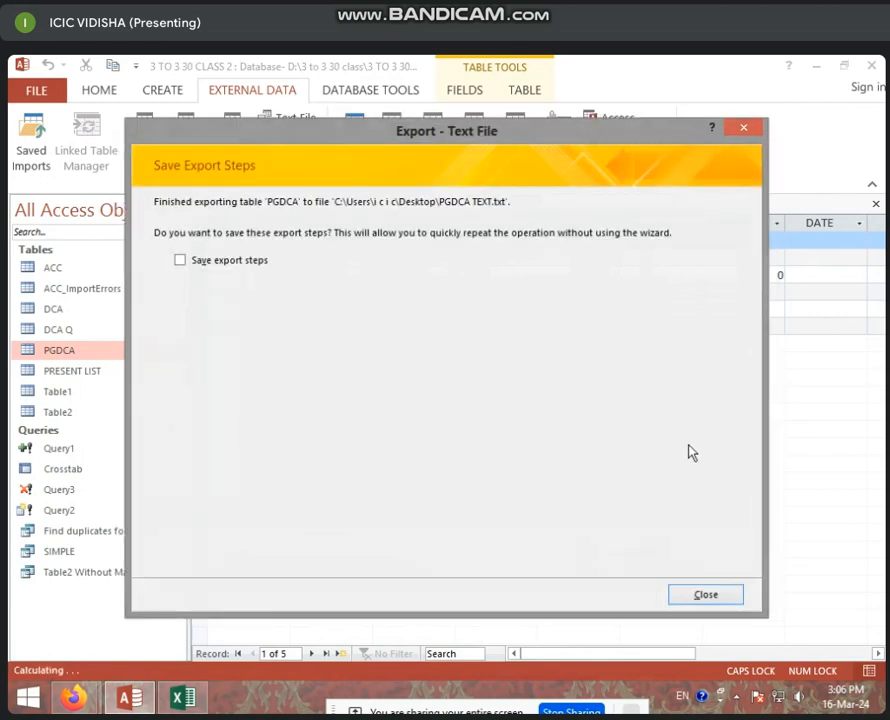
click(700, 598)
Open the exported PGDCA TEXT file from the desktop in Notepad, check its records and close it.
click(815, 66)
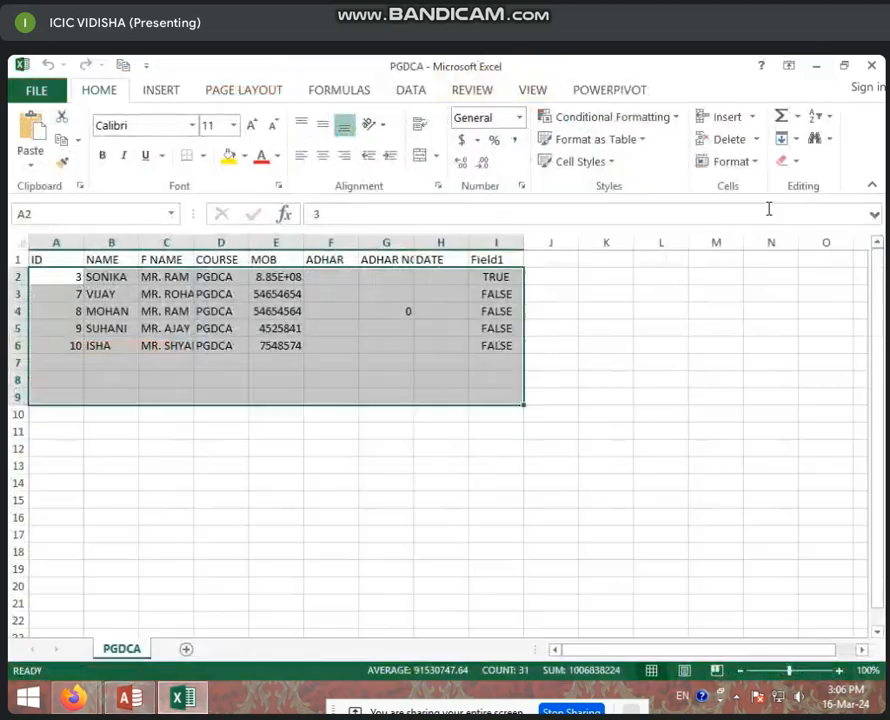
click(817, 65)
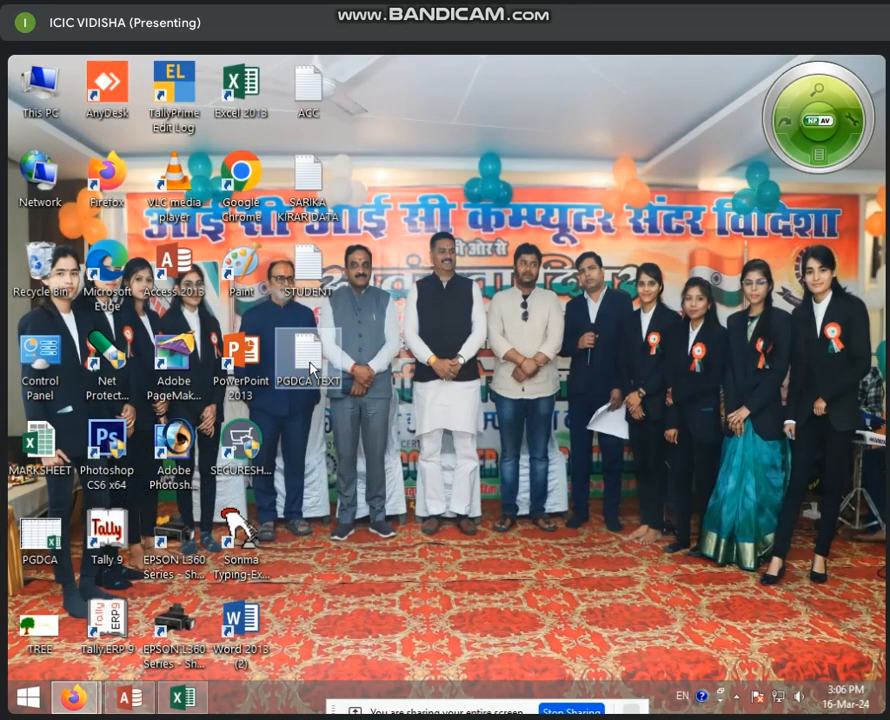
double_click(313, 370)
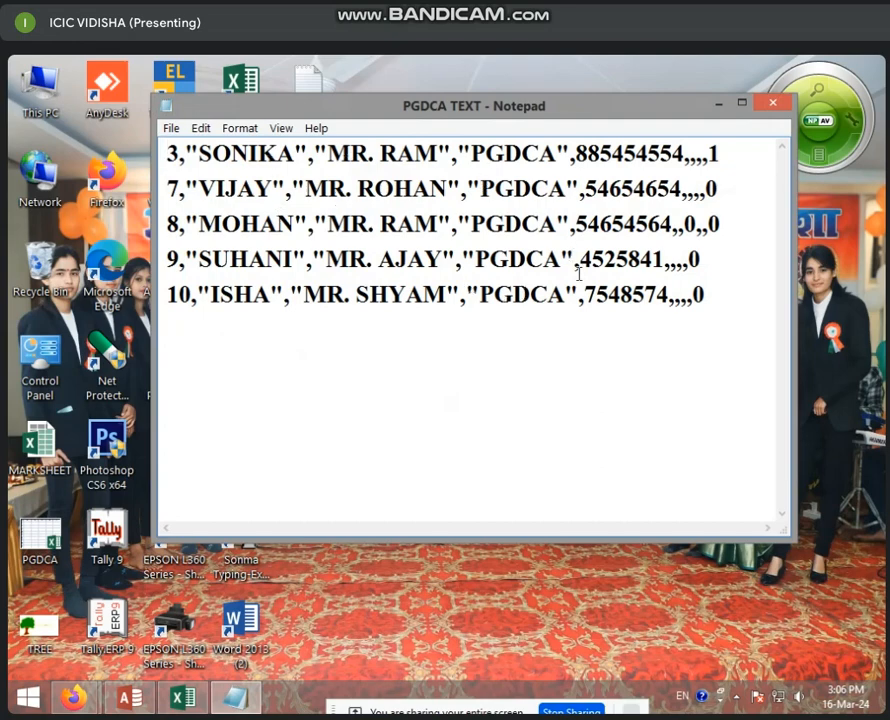
click(769, 105)
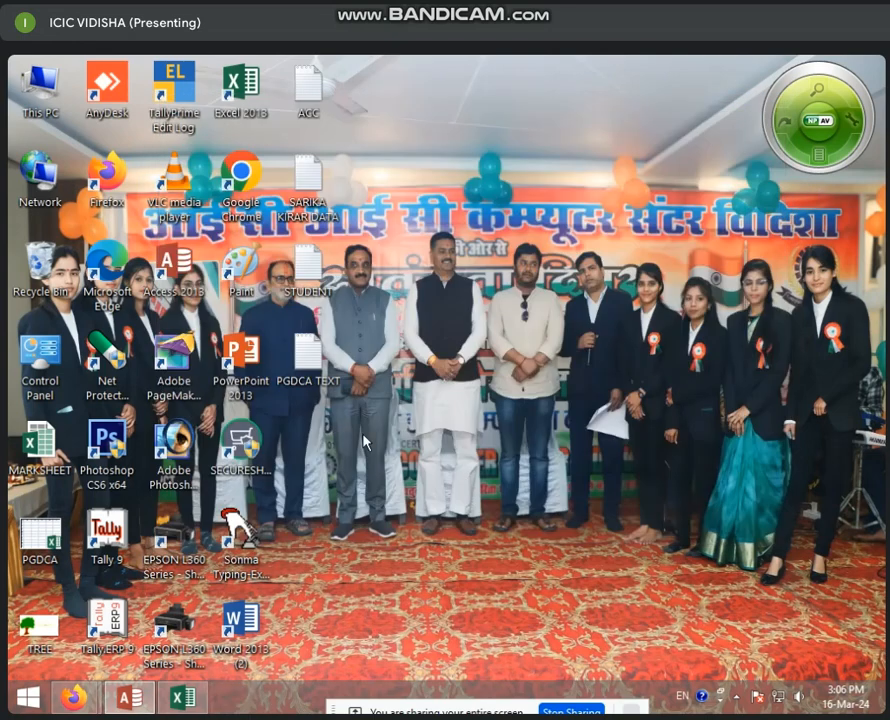
Switch to Access, open Table1 and Table2 to view them, and return to the PGDCA table.
click(141, 698)
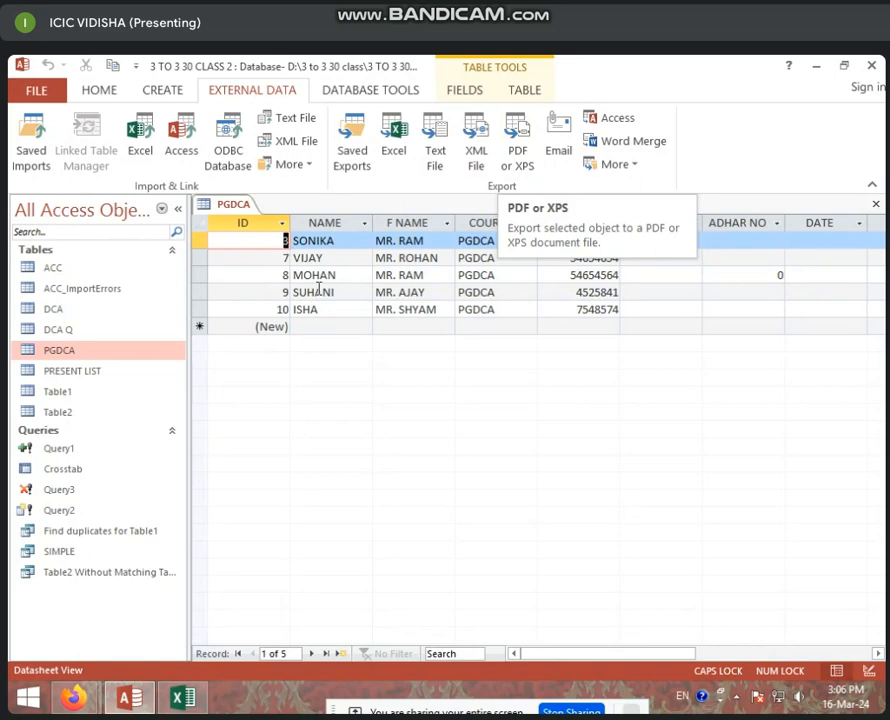
click(56, 398)
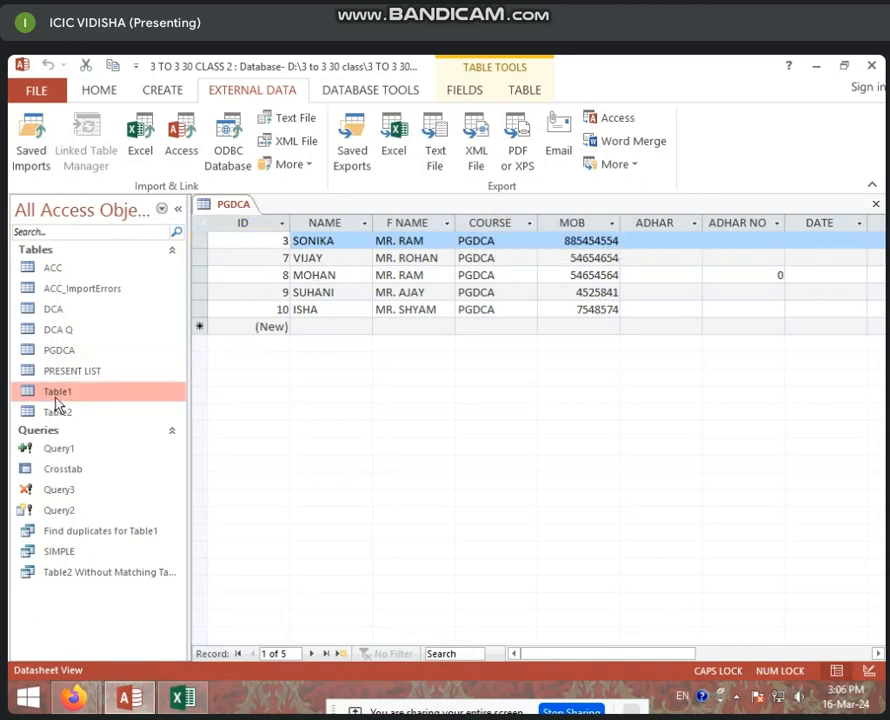
double_click(56, 412)
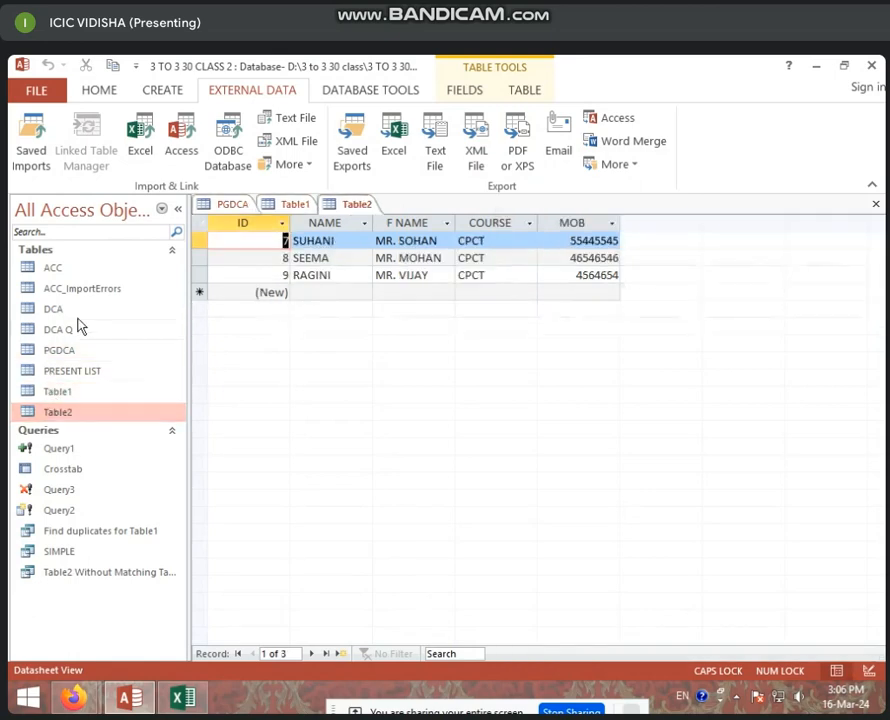
click(235, 208)
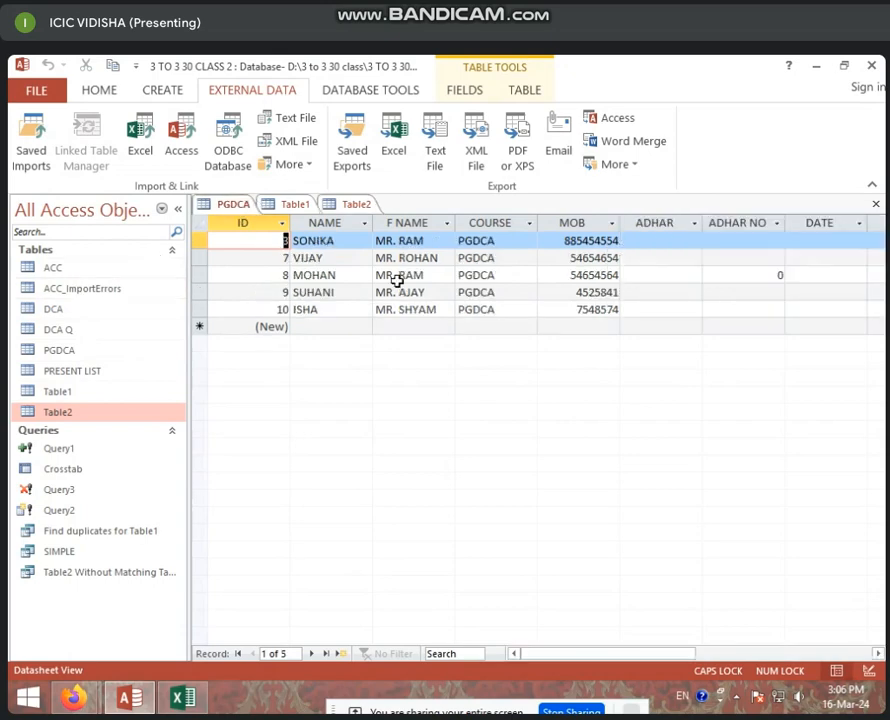
Publish the PGDCA table as a PDF named PGDCA PDF on the Desktop, with minimum size and opening after publishing.
click(524, 147)
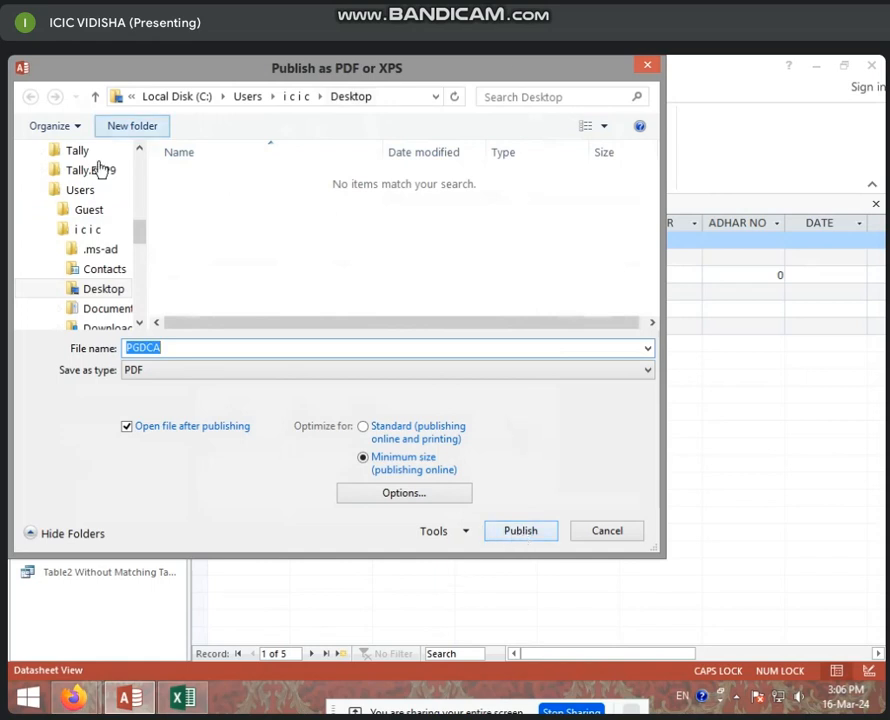
click(117, 291)
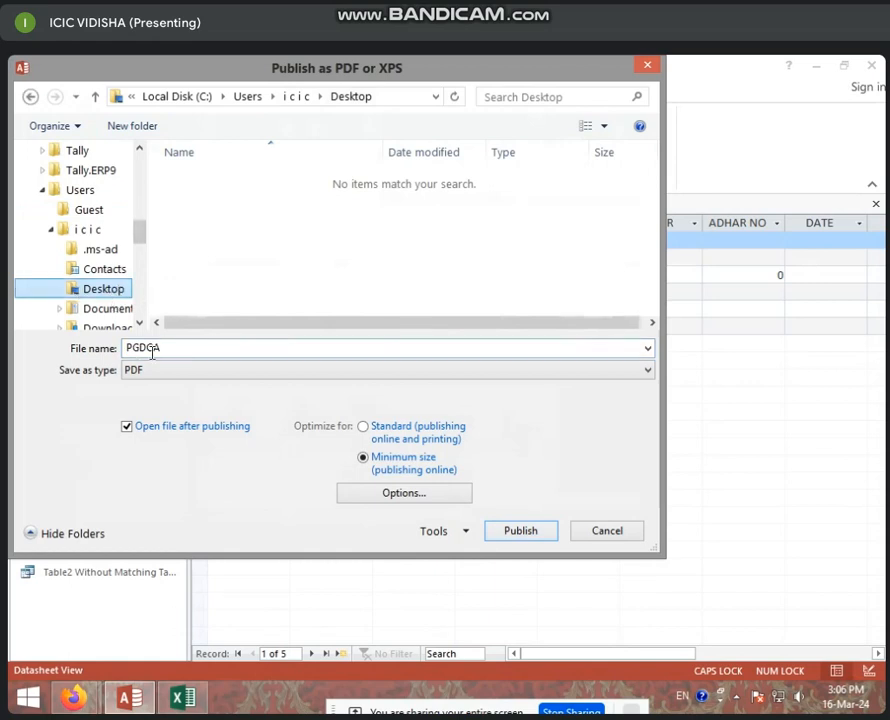
click(199, 352)
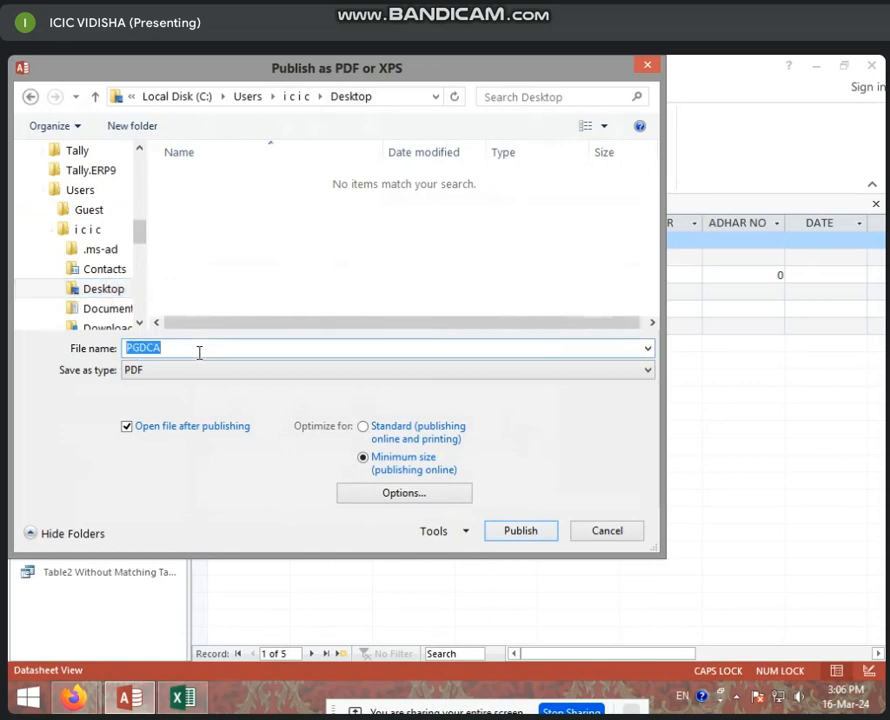
click(199, 352)
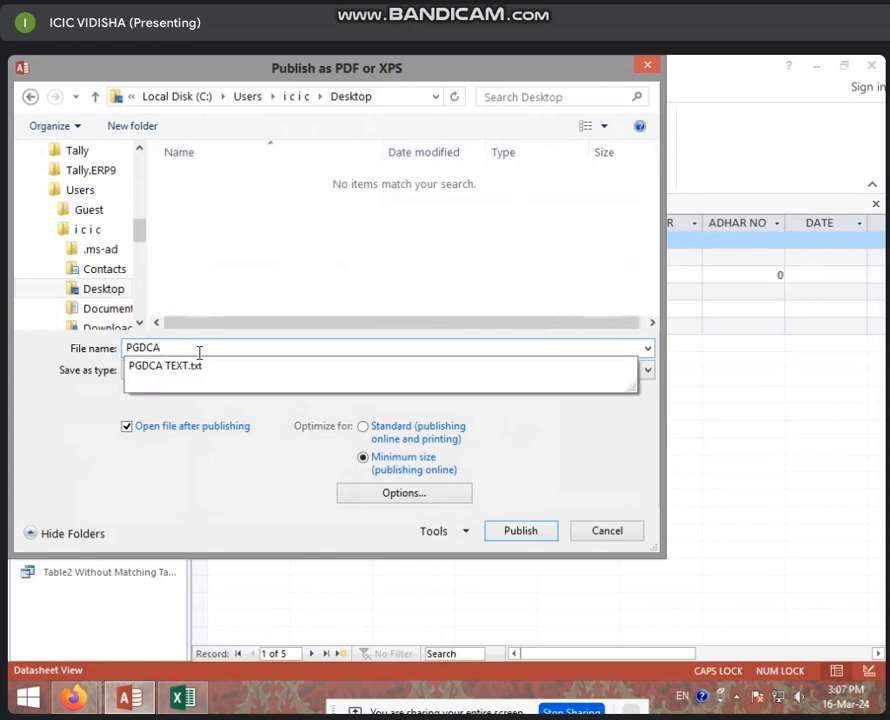
text(PD)
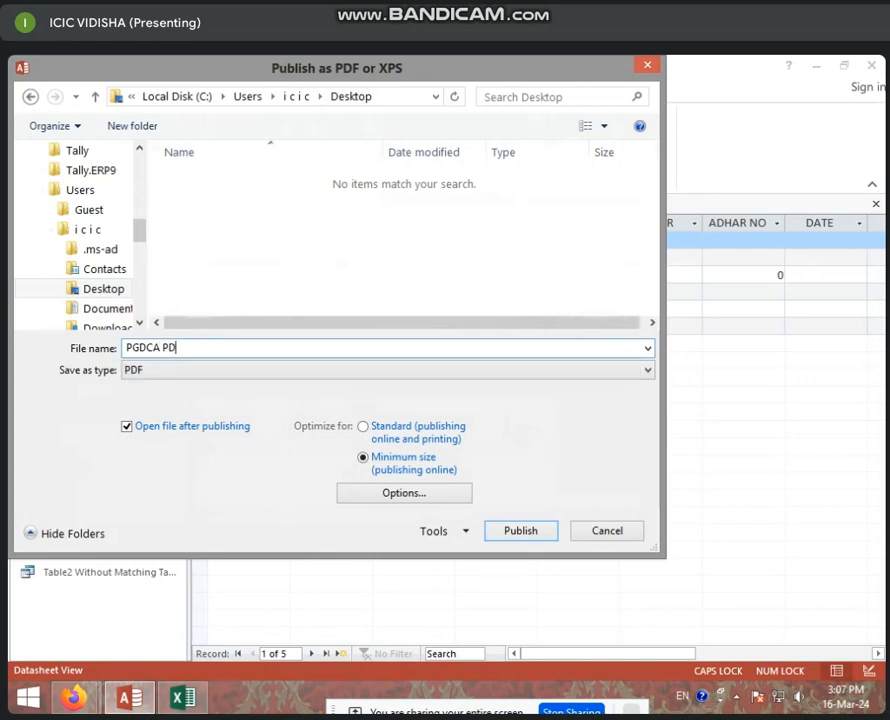
text(F)
click(519, 533)
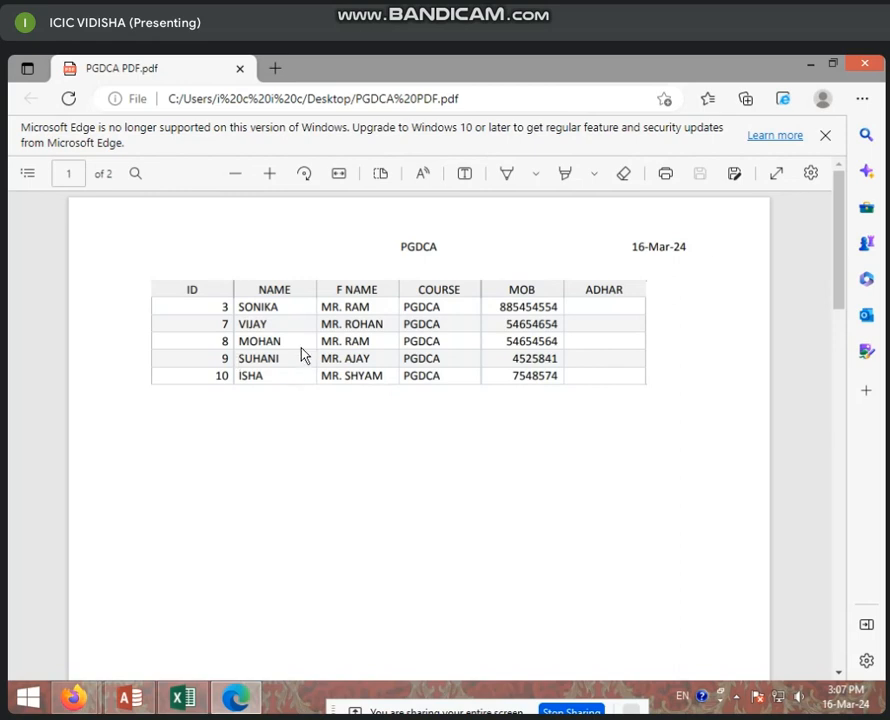
Review both pages of the published PDF, close it, and finish the PDF export without saving the export steps.
scroll(304, 355, down, 5)
scroll(294, 459, up, 5)
scroll(421, 419, down, 5)
scroll(421, 433, down, 3)
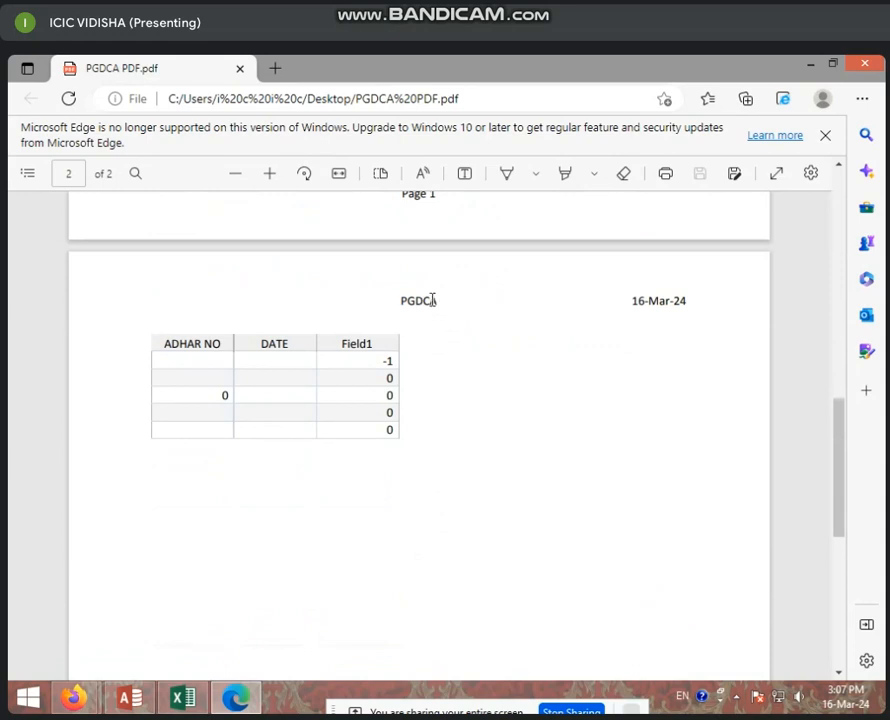
scroll(439, 308, up, 5)
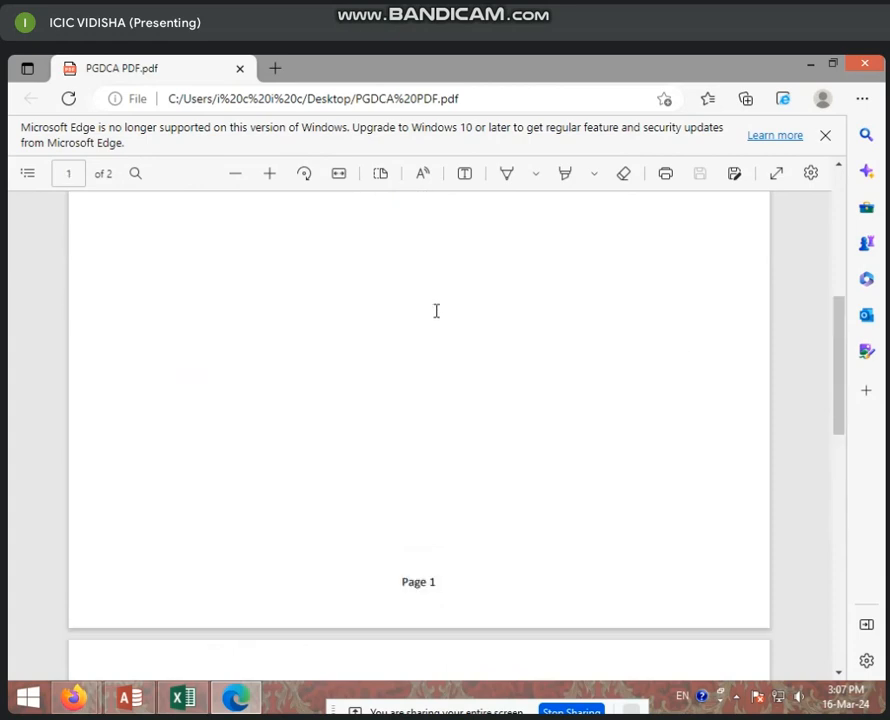
click(865, 63)
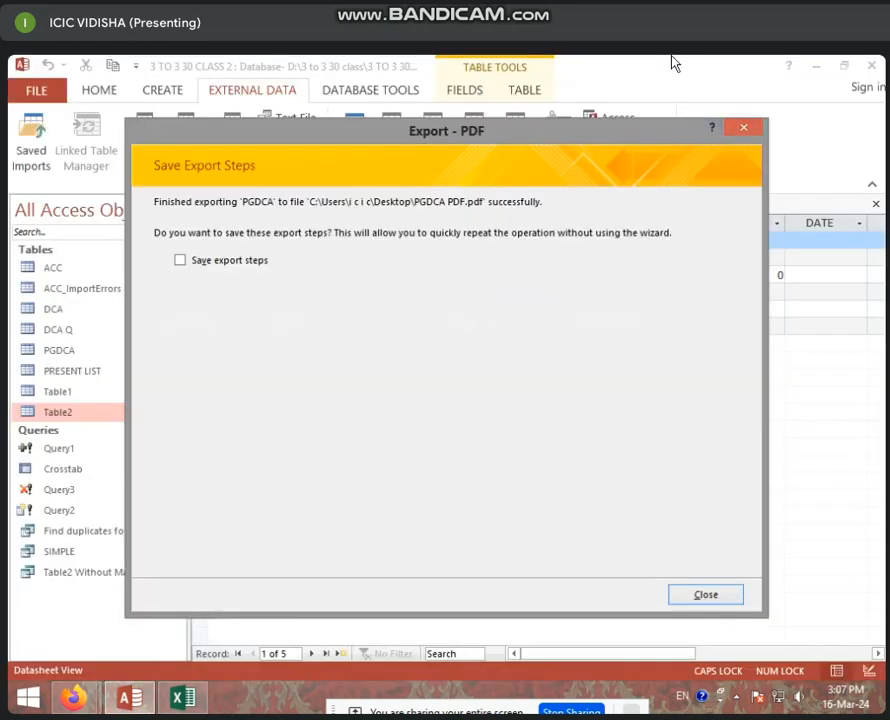
click(714, 597)
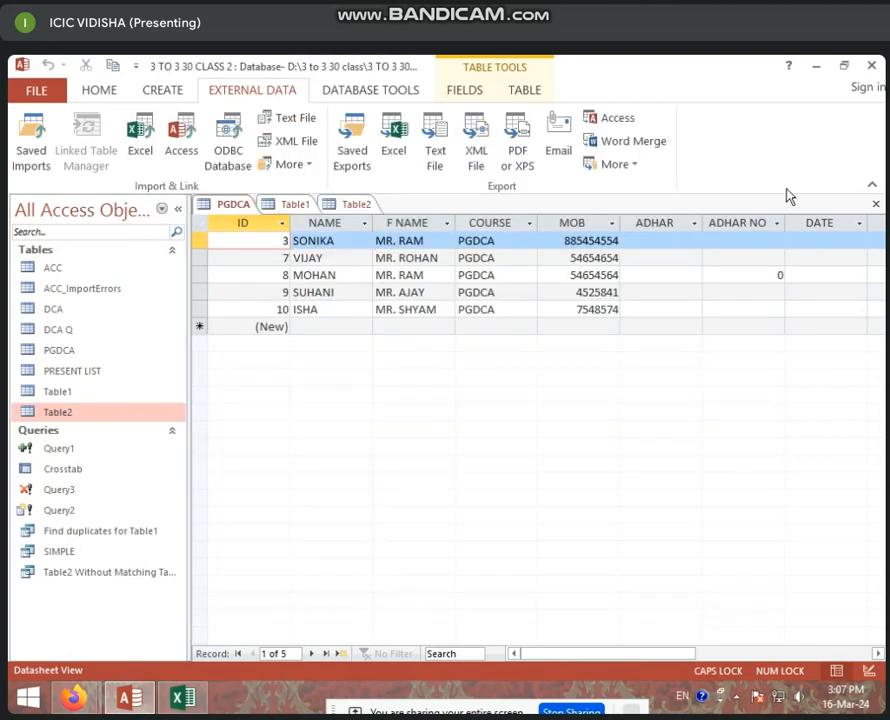
Minimize Access, open the PGDCA PDF file from the desktop, check the table columns on both pages and close it.
click(816, 65)
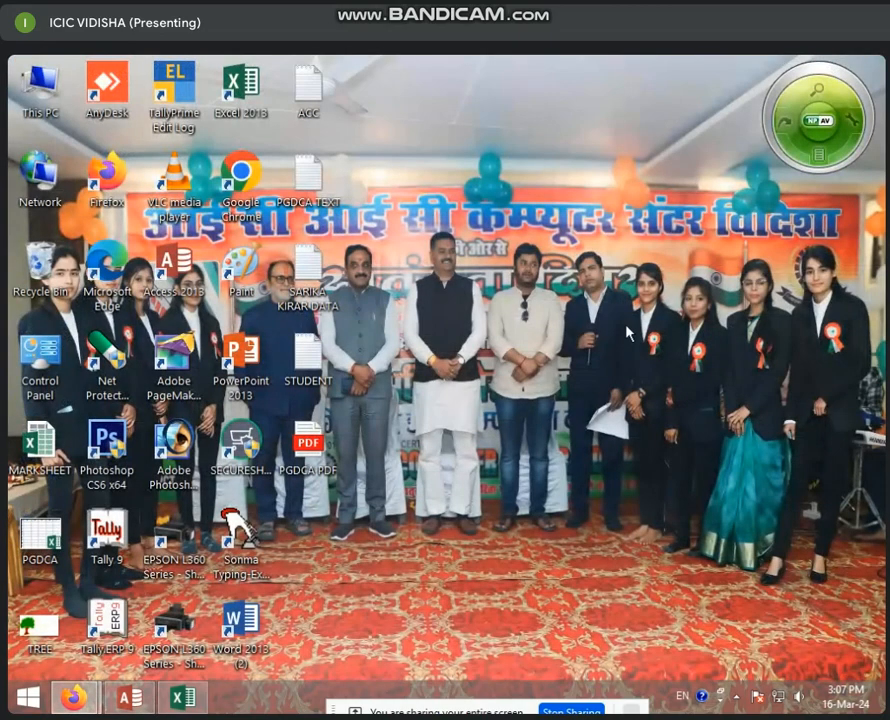
double_click(326, 478)
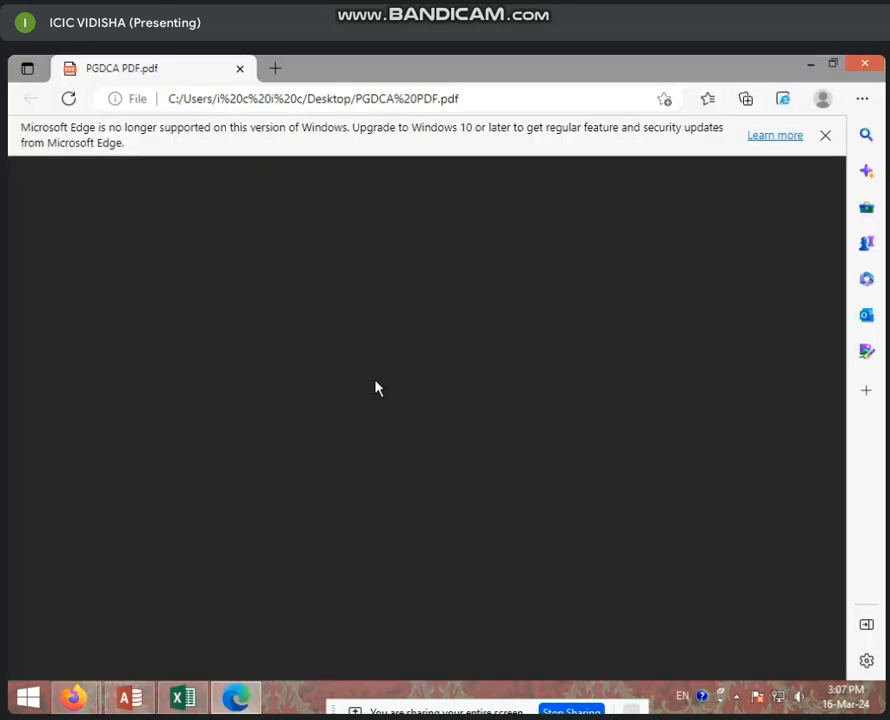
scroll(392, 369, down, 9)
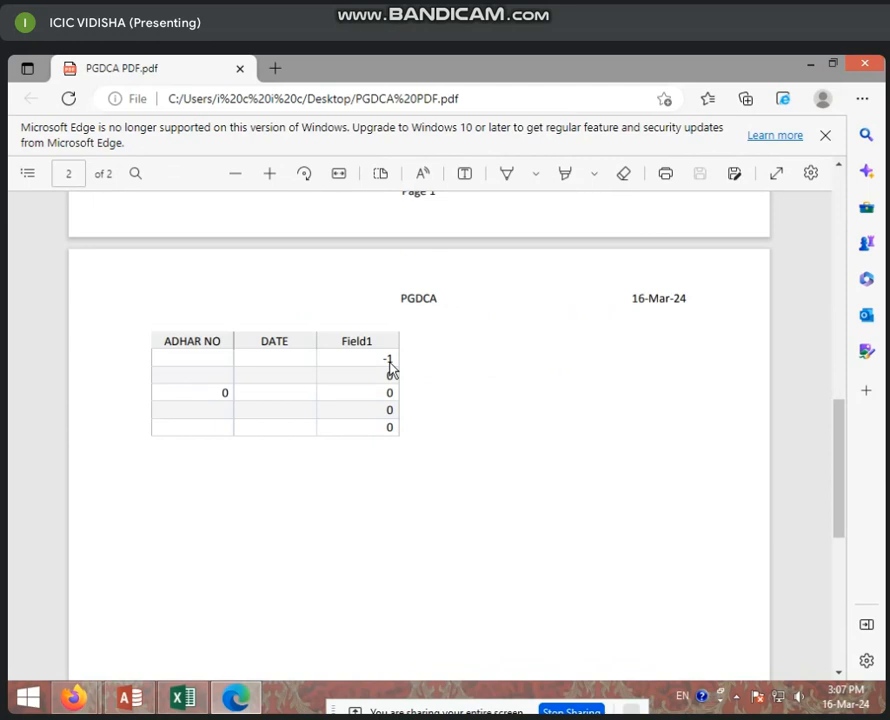
scroll(305, 466, up, 3)
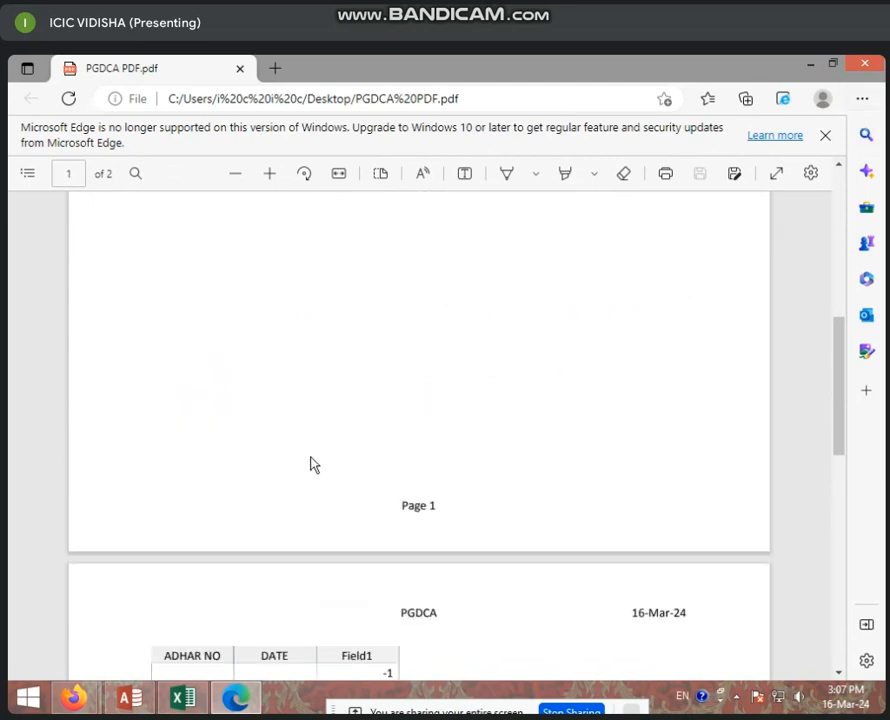
scroll(310, 464, down, 3)
scroll(313, 470, up, 3)
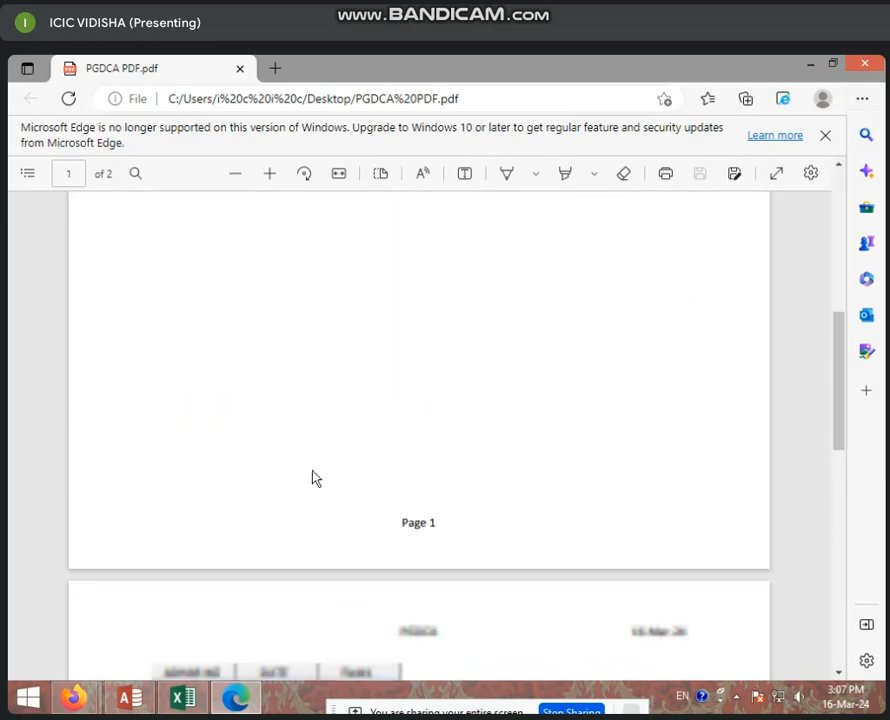
scroll(305, 490, down, 1)
scroll(302, 505, up, 1)
scroll(305, 511, down, 4)
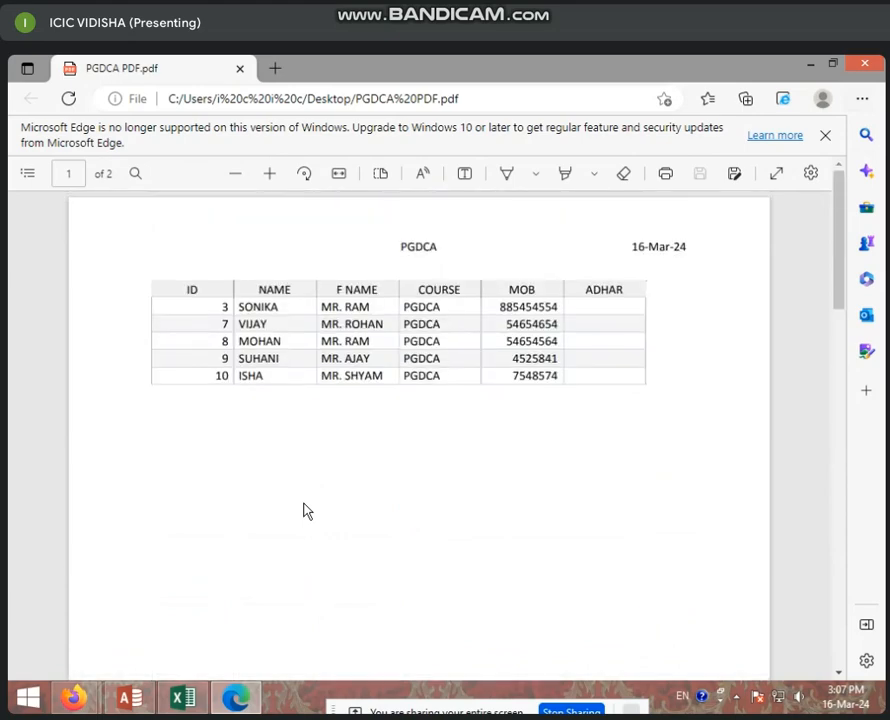
scroll(305, 512, down, 5)
scroll(306, 514, down, 2)
scroll(307, 514, up, 2)
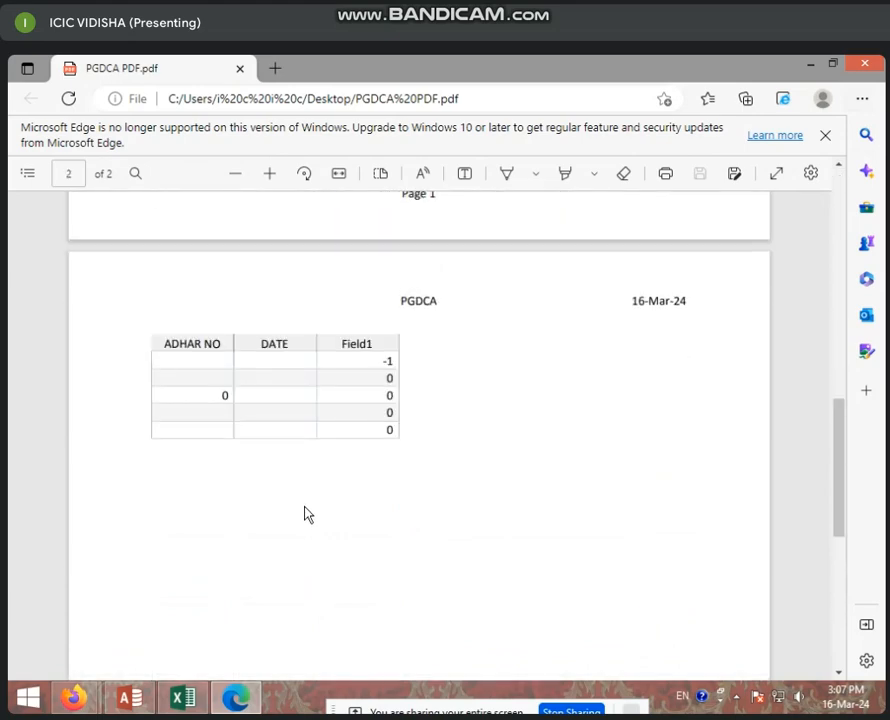
click(864, 63)
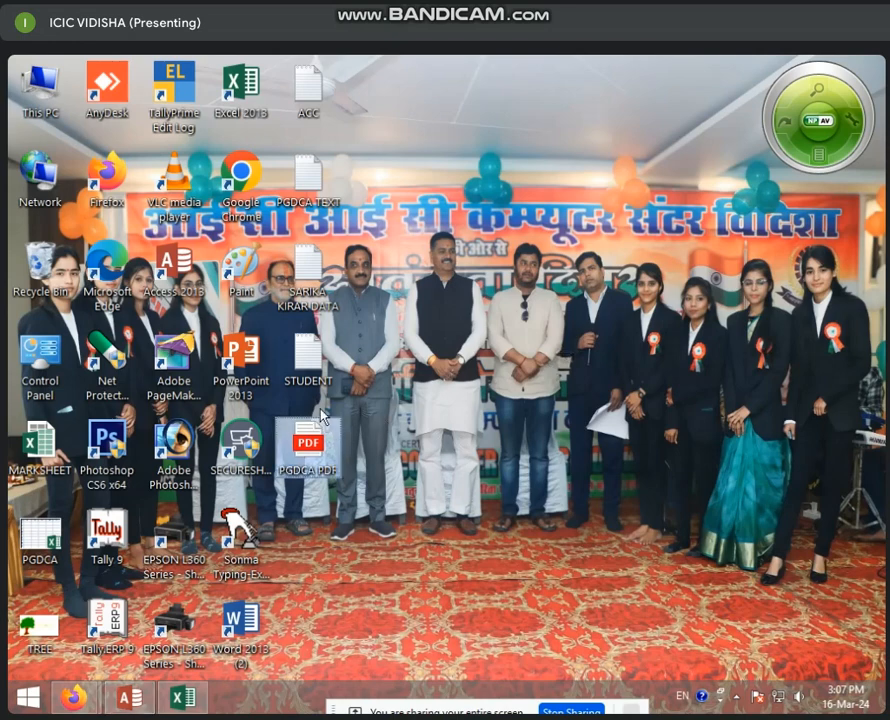
Delete the PGDCA PDF, PGDCA TEXT and ACC files from the desktop.
ctrl+click(306, 374)
ctrl+click(308, 290)
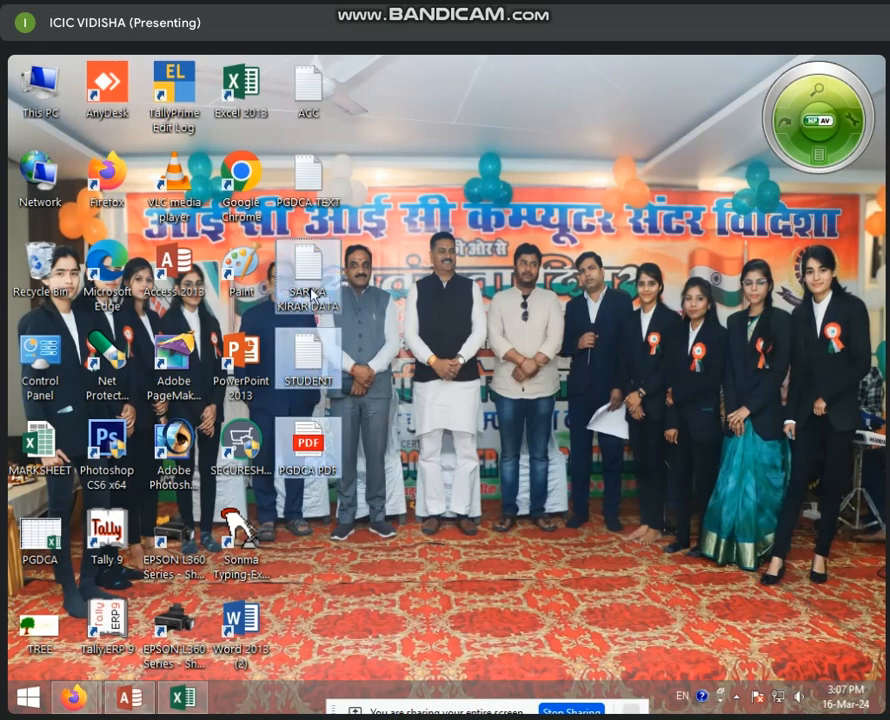
ctrl+click(311, 198)
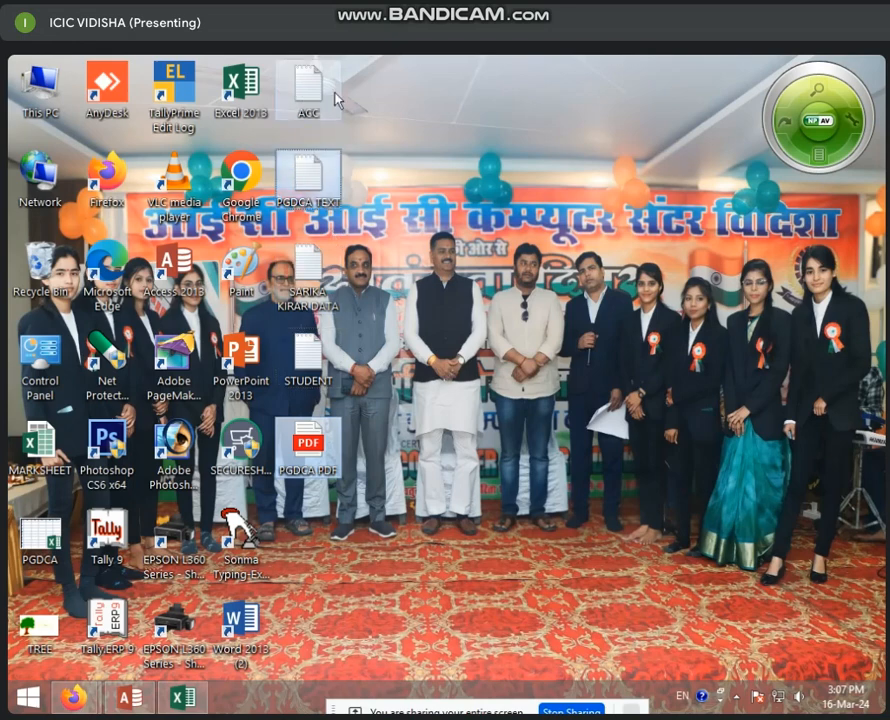
ctrl+click(317, 102)
key(Delete)
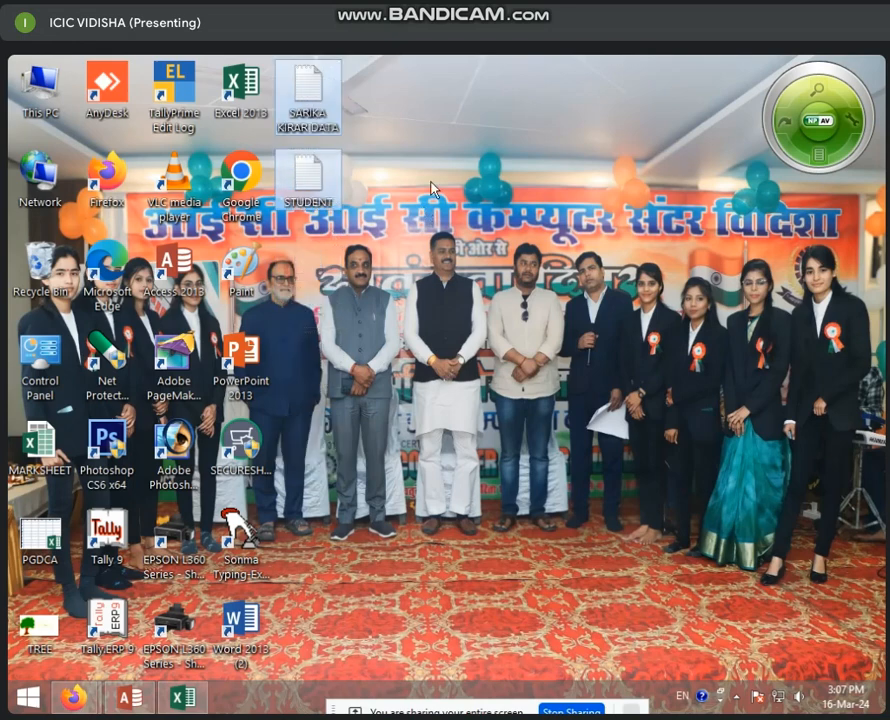
Switch back to Access and close the open tables Table1, Table2 and PGDCA.
click(198, 703)
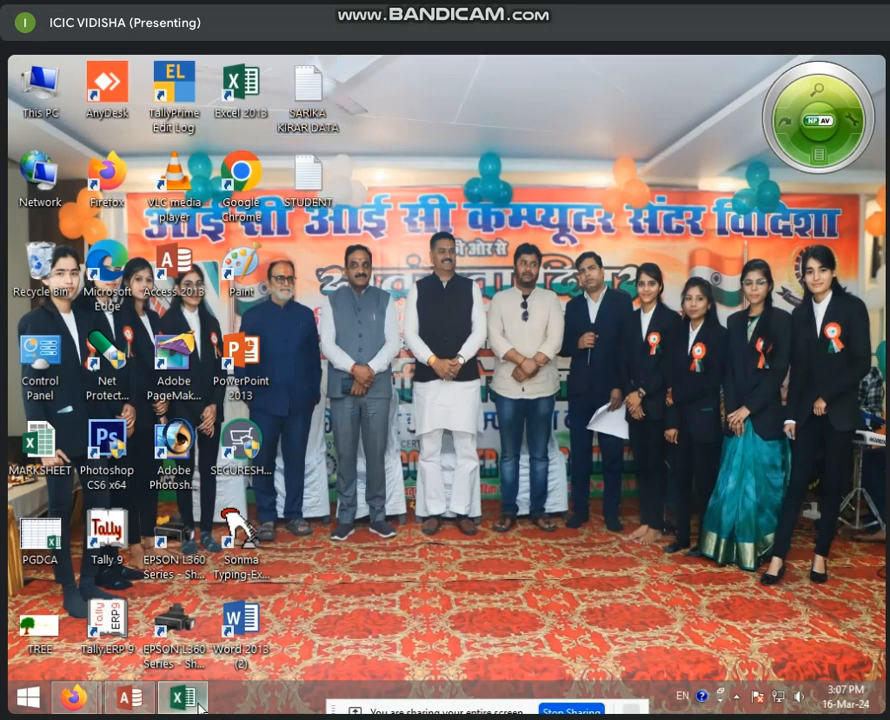
click(140, 703)
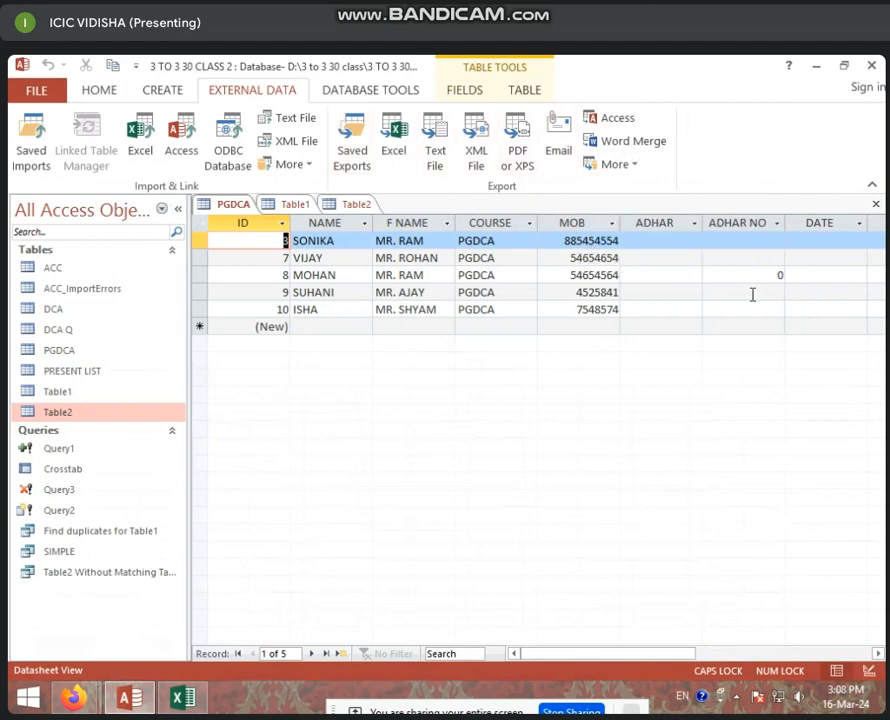
right_click(292, 205)
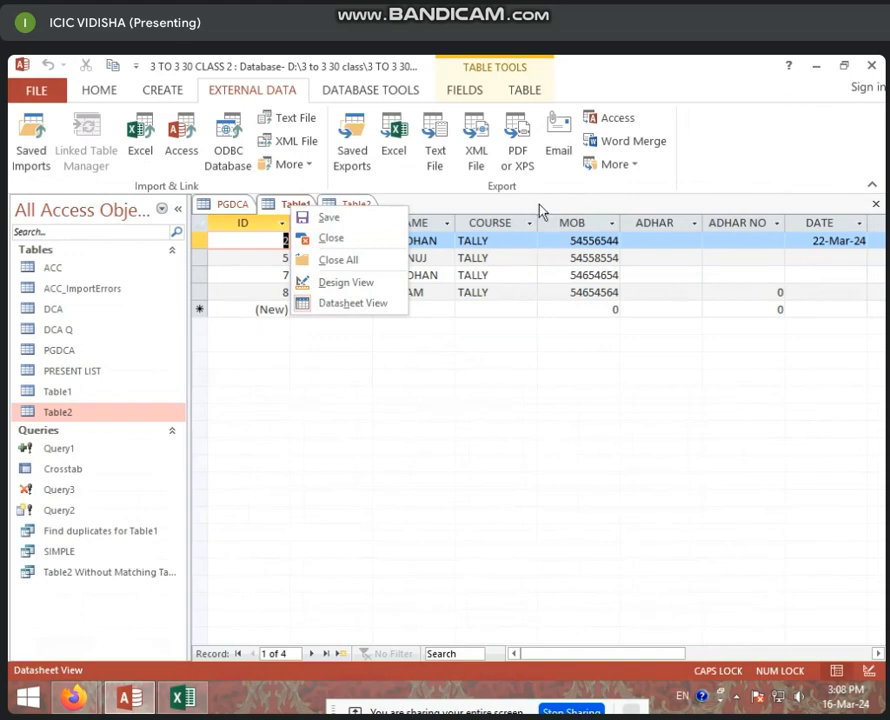
click(350, 245)
right_click(290, 206)
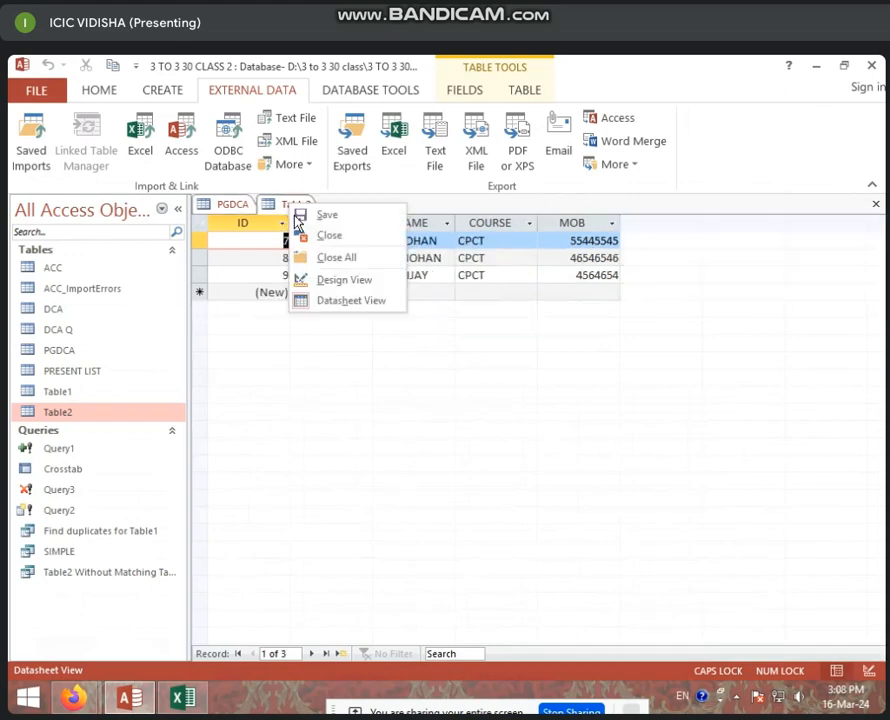
click(336, 259)
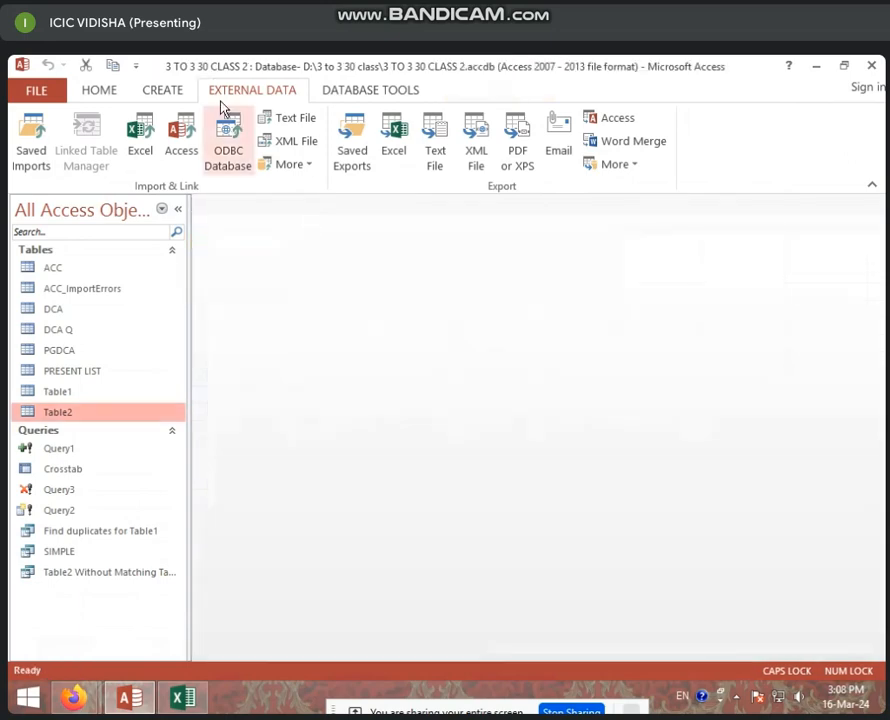
click(356, 93)
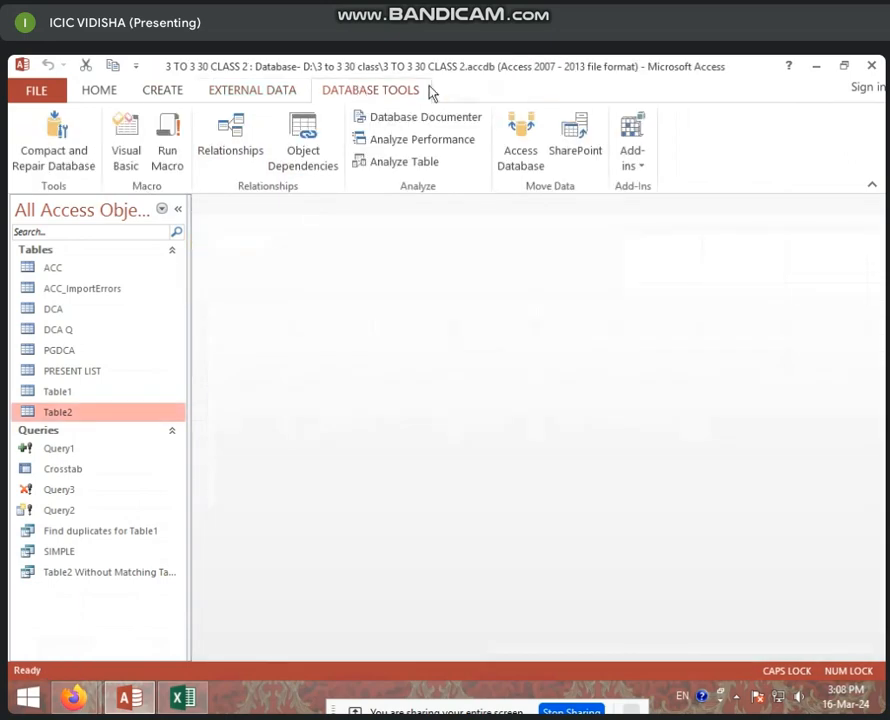
click(222, 162)
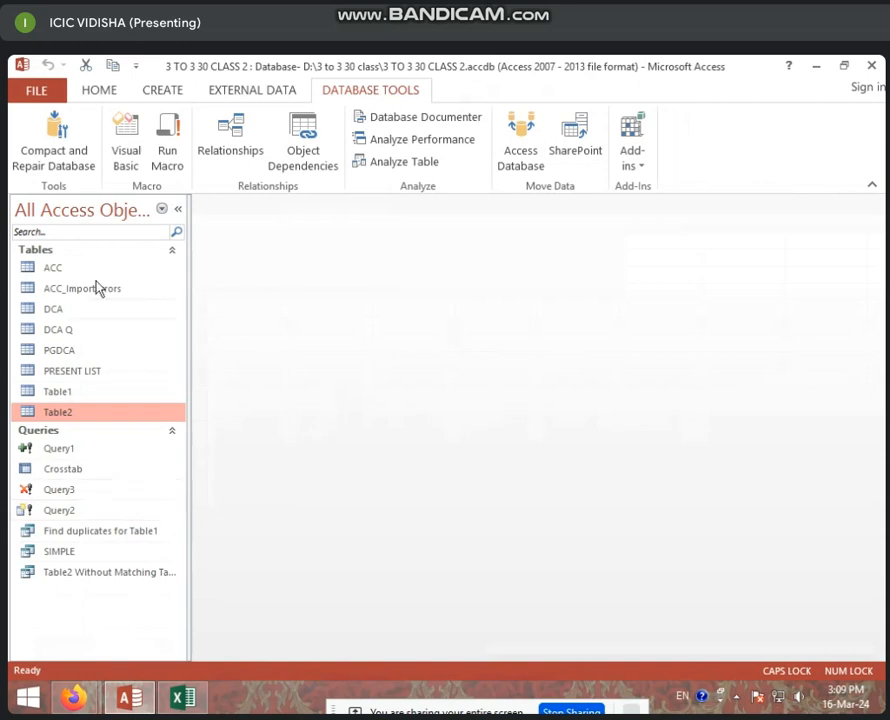
Create a new blank desktop database named 3 TO 4 in the Documents folder.
click(40, 92)
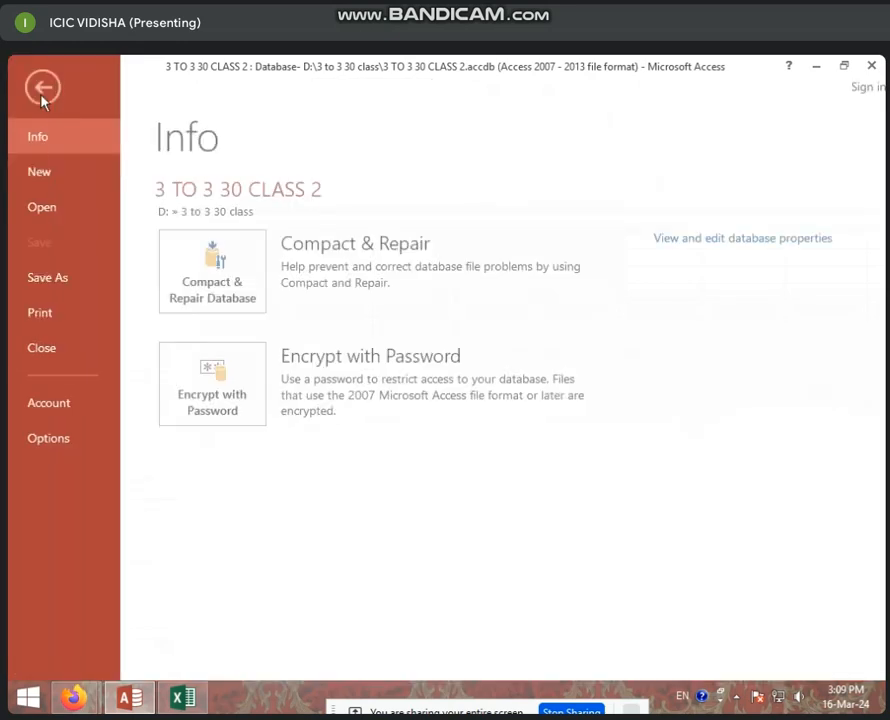
click(75, 186)
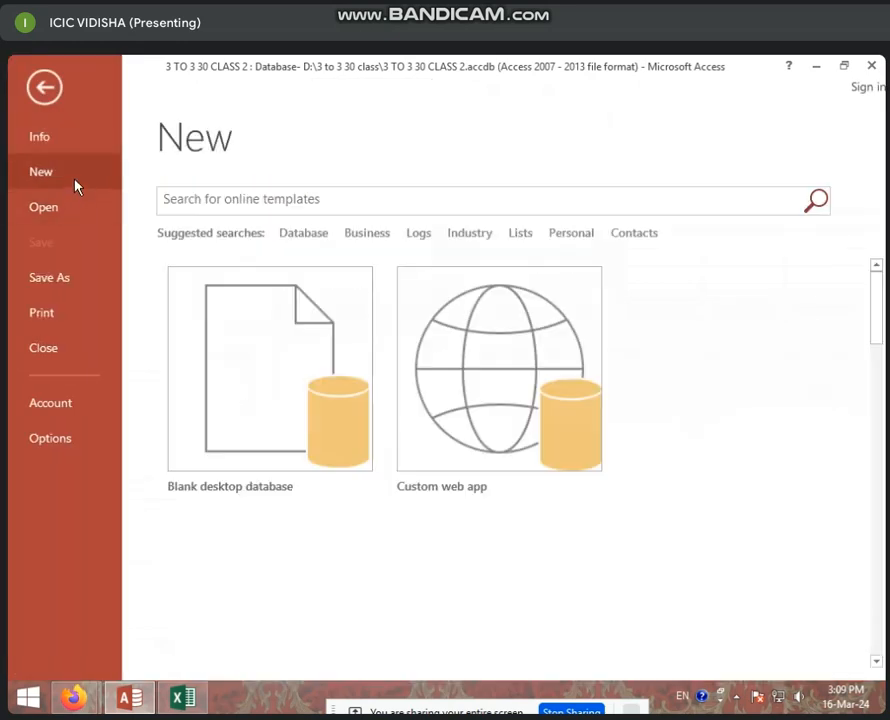
click(285, 452)
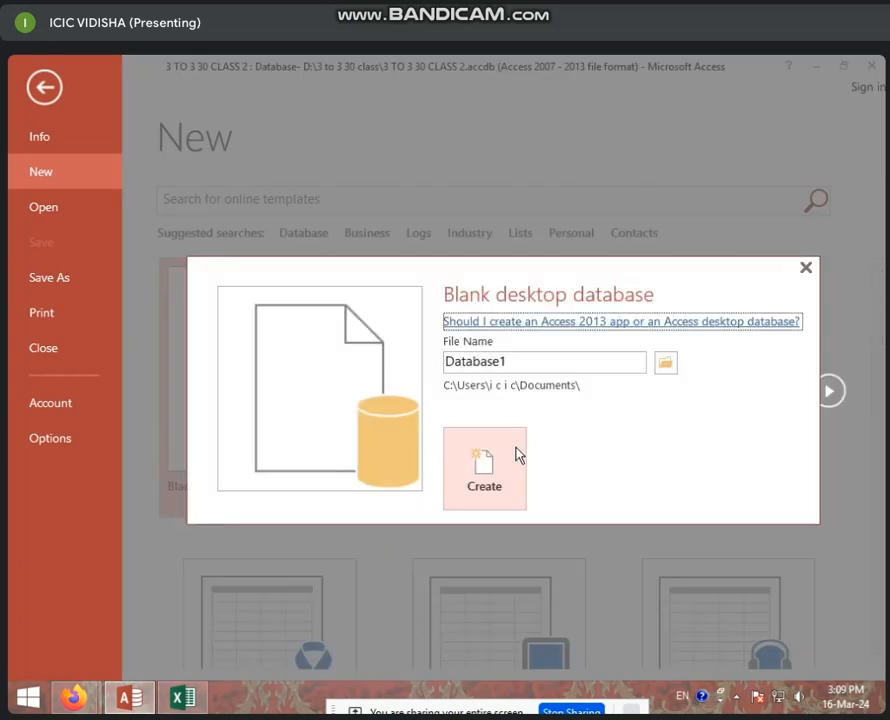
double_click(531, 362)
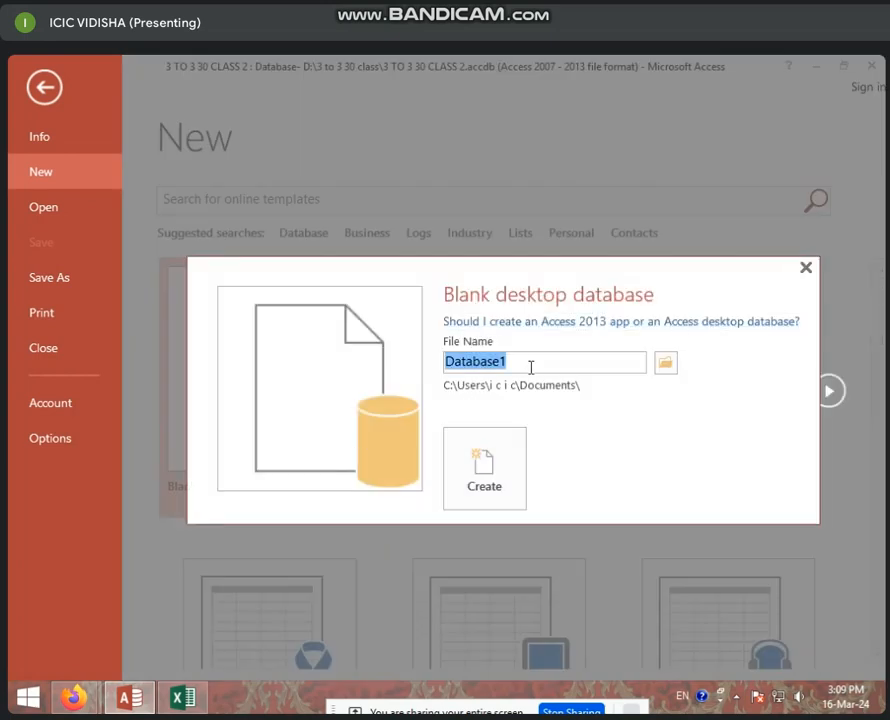
text(T)
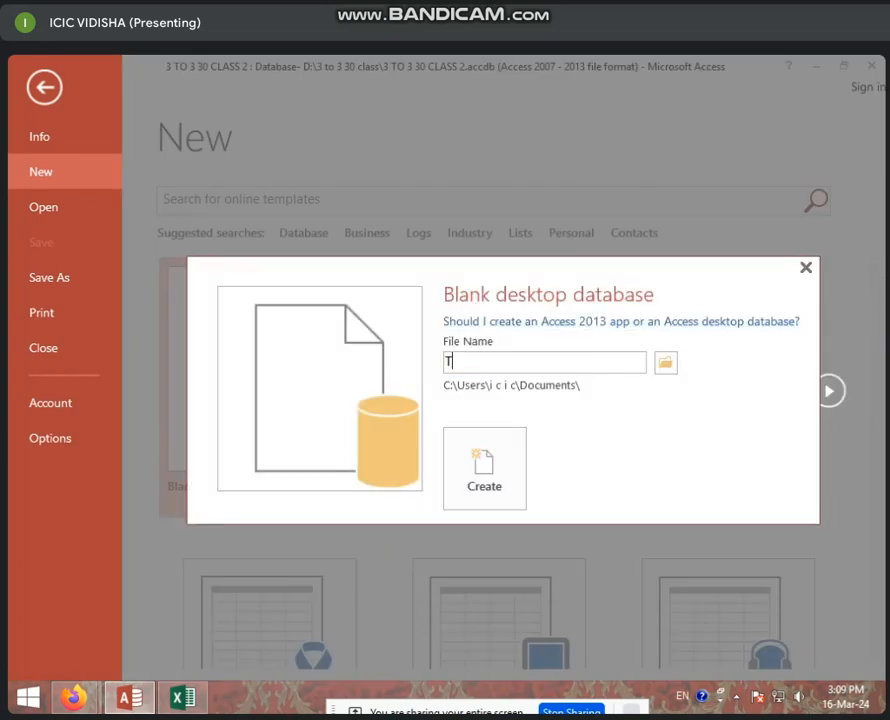
key(BackSpace)
text(3 Y)
key(BackSpace)
text(TO 4)
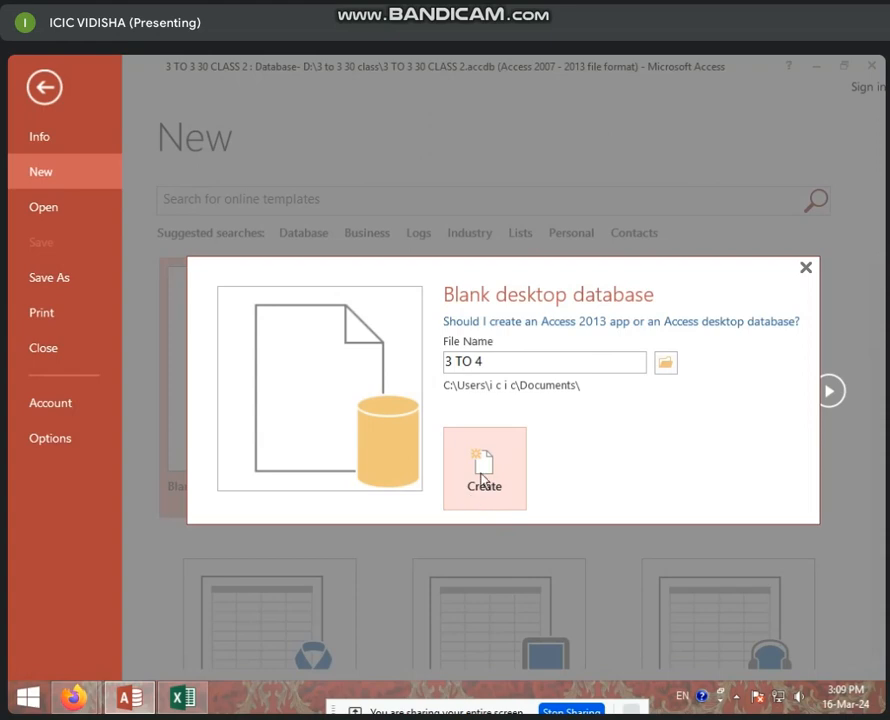
click(483, 481)
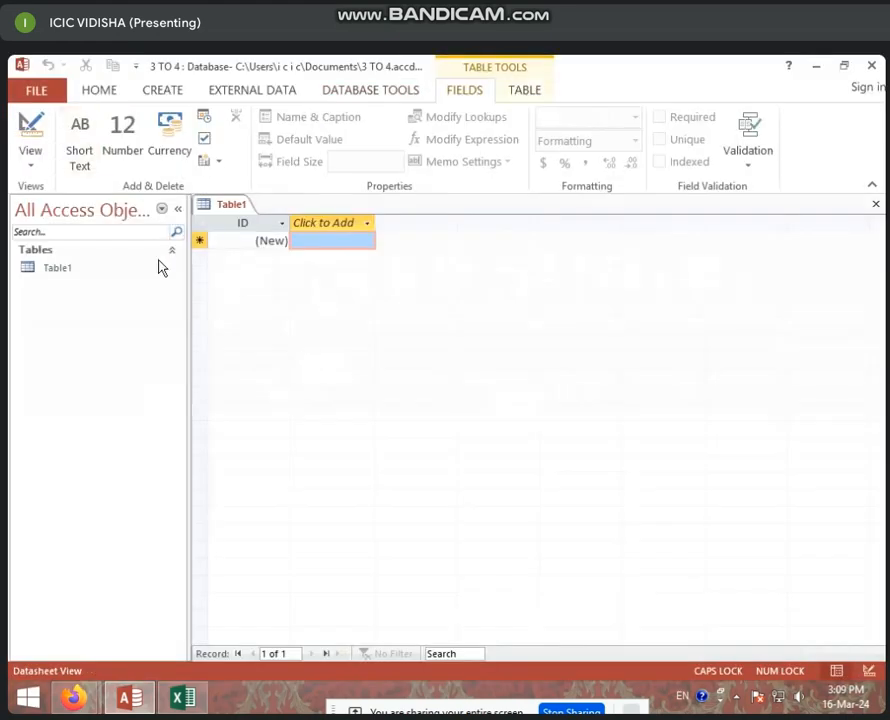
Switch Table1 to Design View, saving the table under the name STUDENT.
right_click(230, 207)
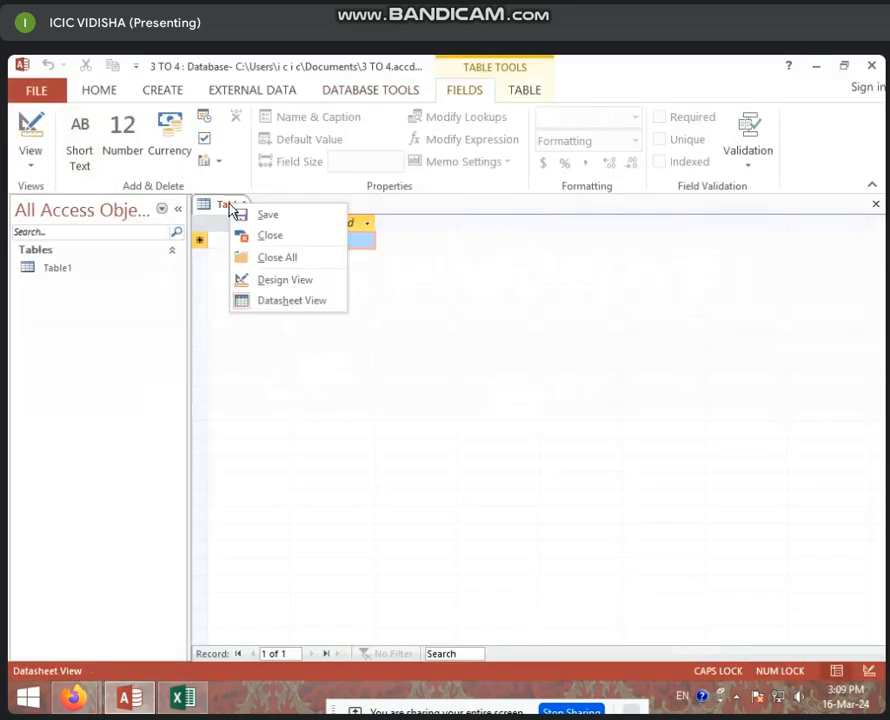
click(290, 282)
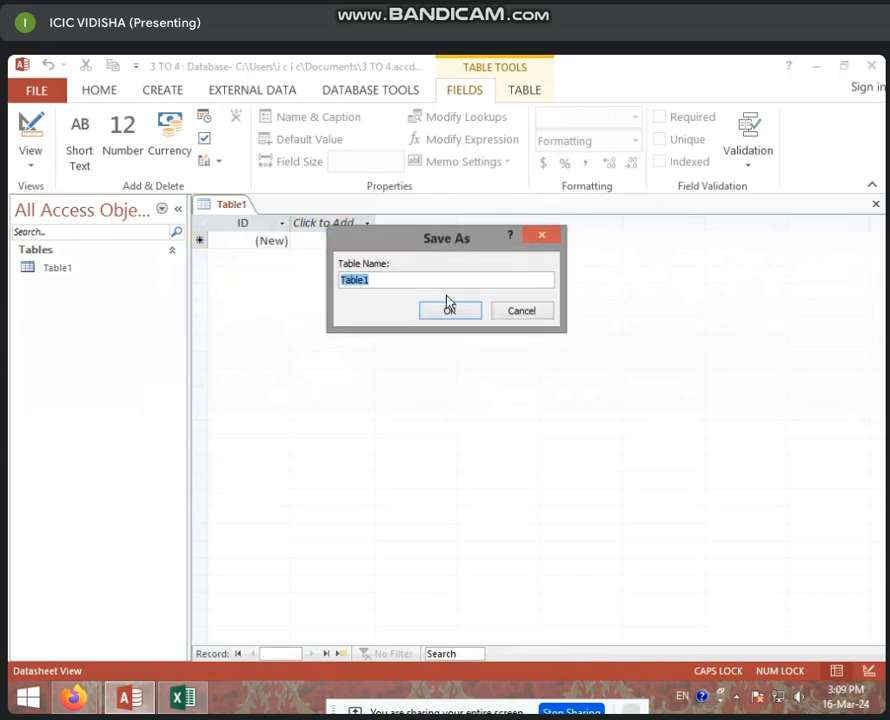
text(STUDENT)
click(463, 311)
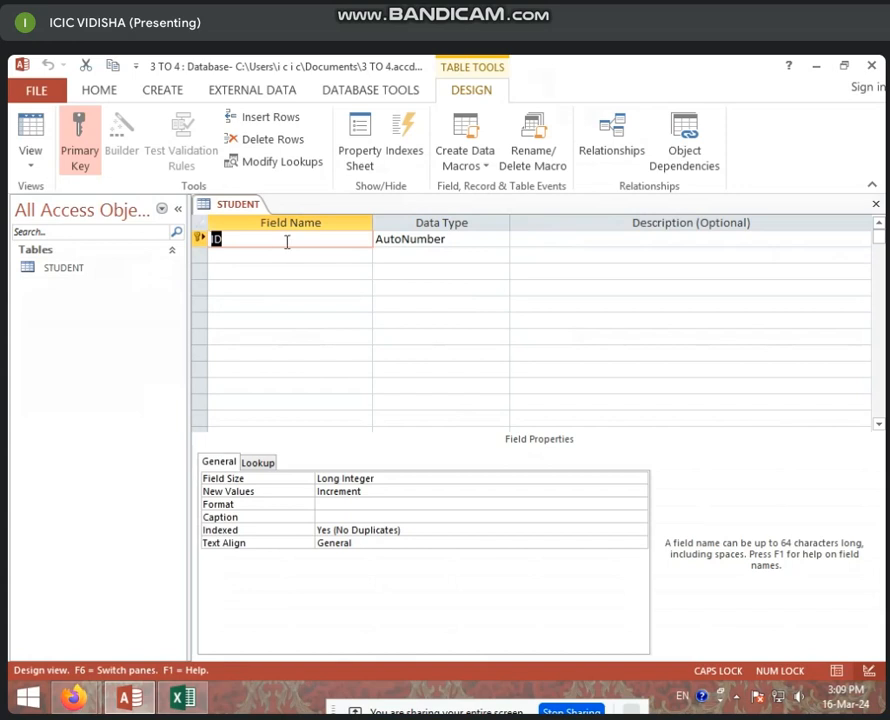
Rename the ID field to STUDENT ID and set its data type to Number.
text(SU)
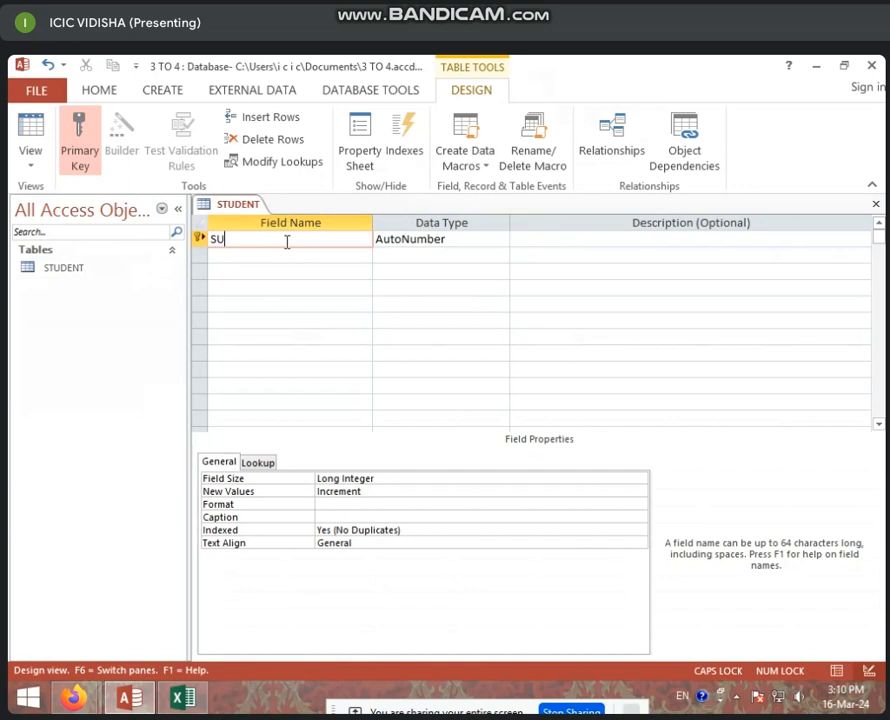
key(BackSpace)
text(TUDENT ID)
click(502, 240)
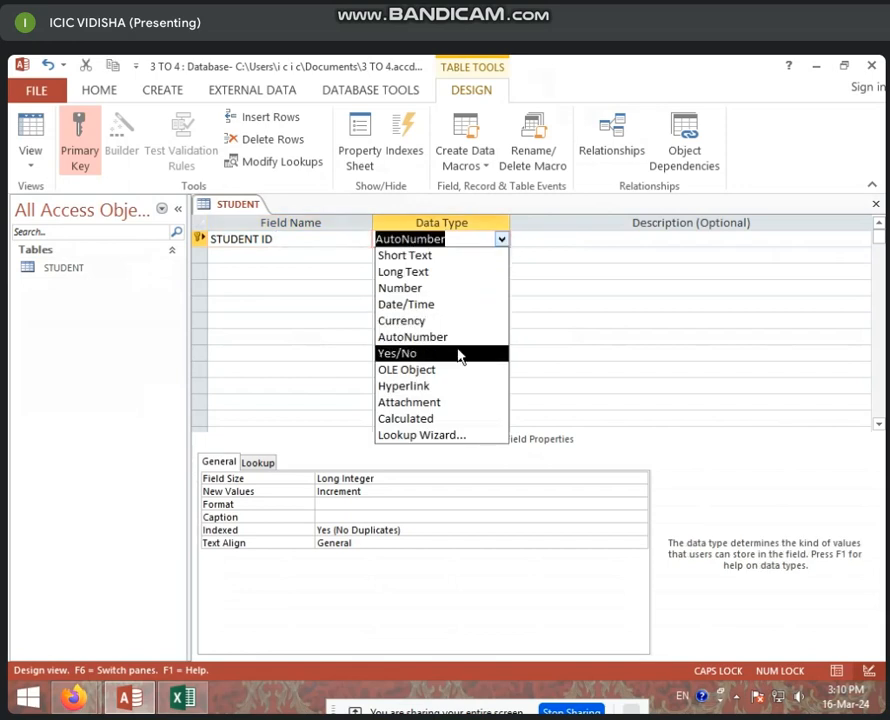
click(408, 289)
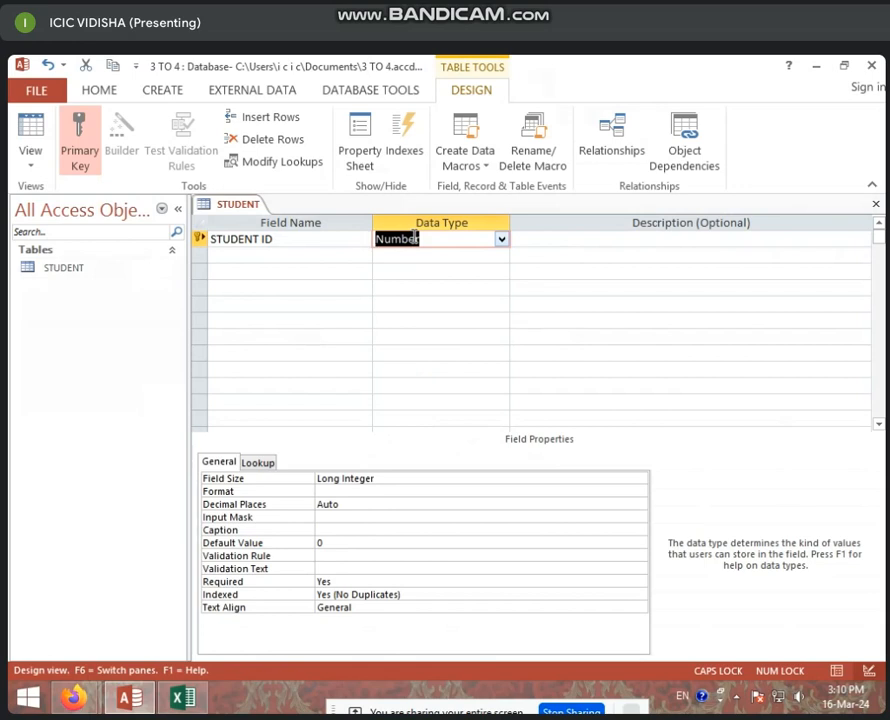
Add the Short Text fields STUDENT NAME and COURSE below STUDENT ID and save the table.
click(245, 257)
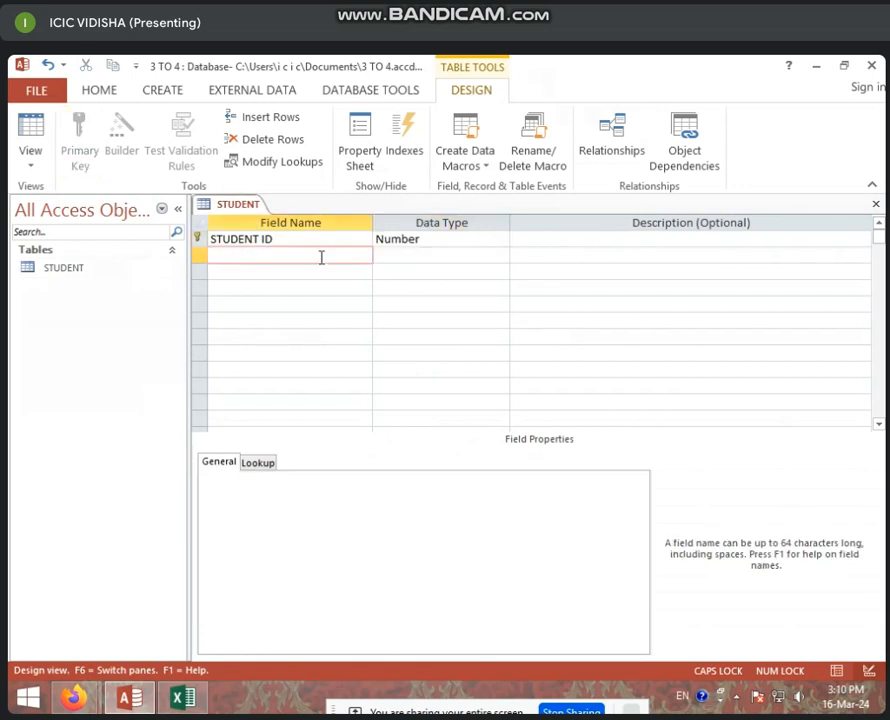
text(STUDENT NAME)
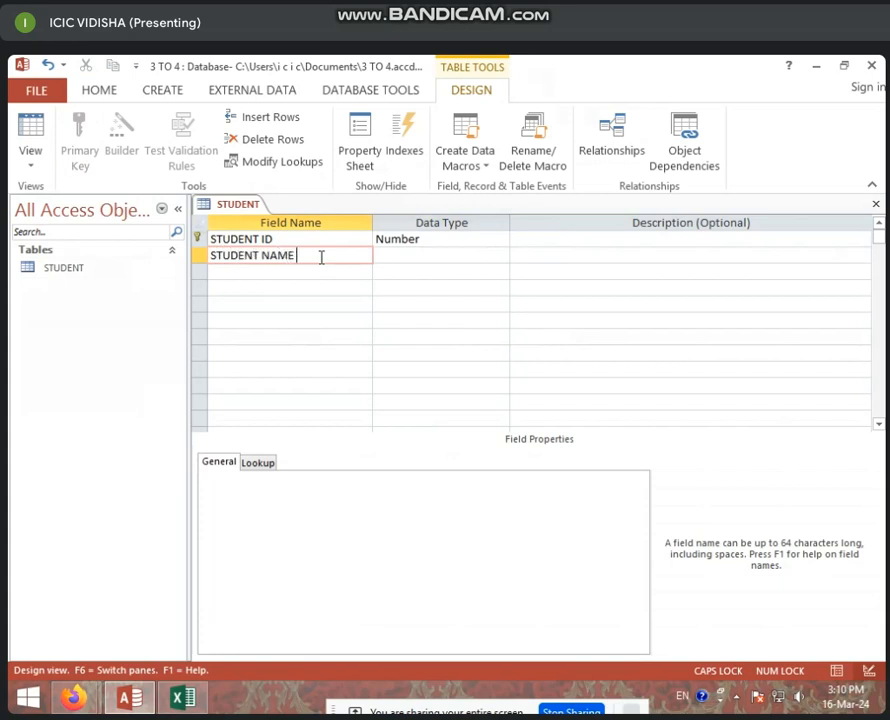
key(Tab)
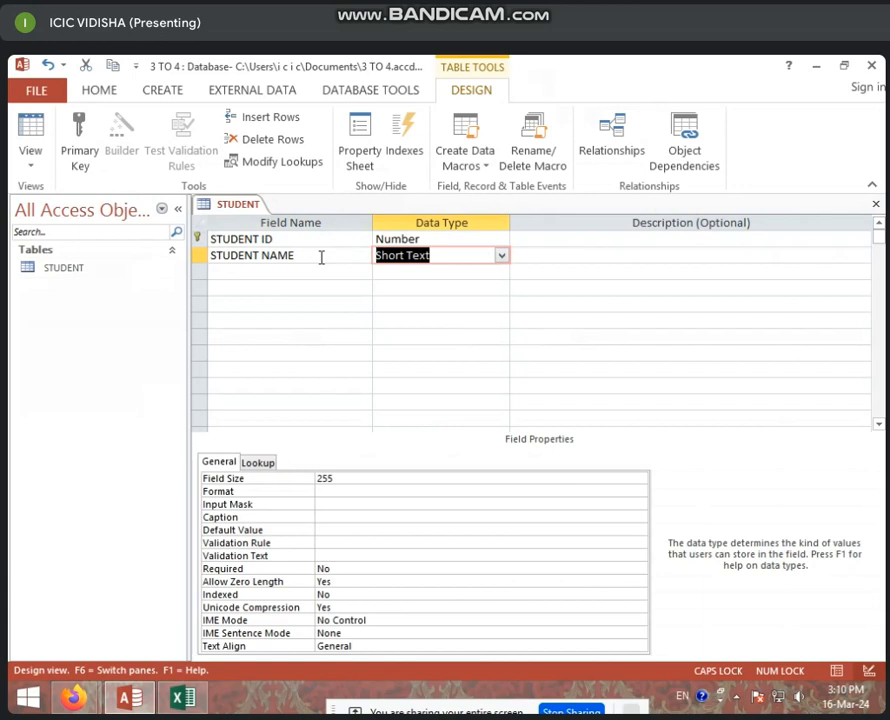
key(Tab)
key(Tab)
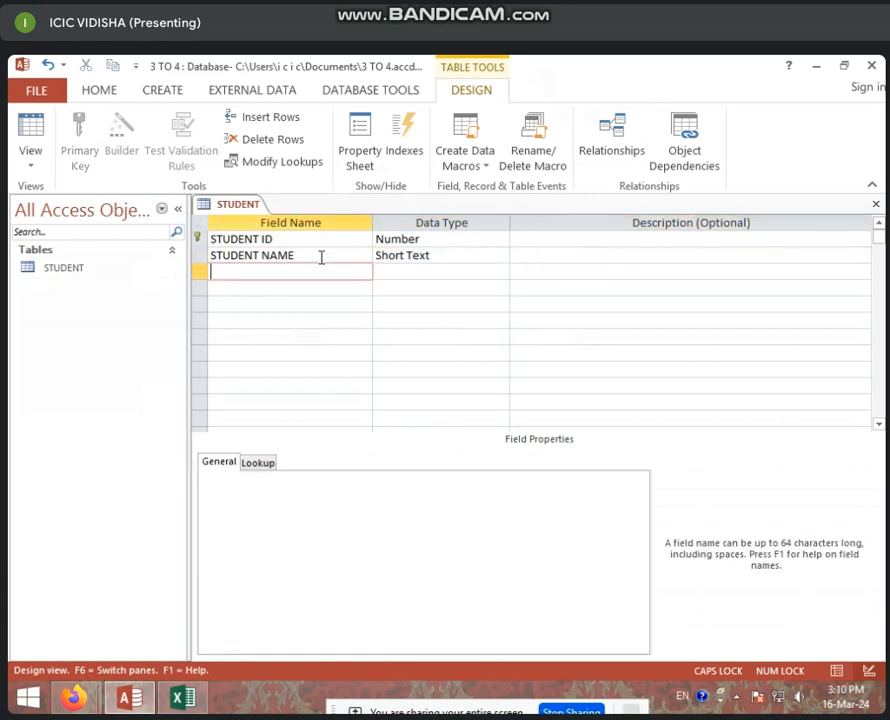
text(COURSE)
key(Caps_Lock)
key(Tab)
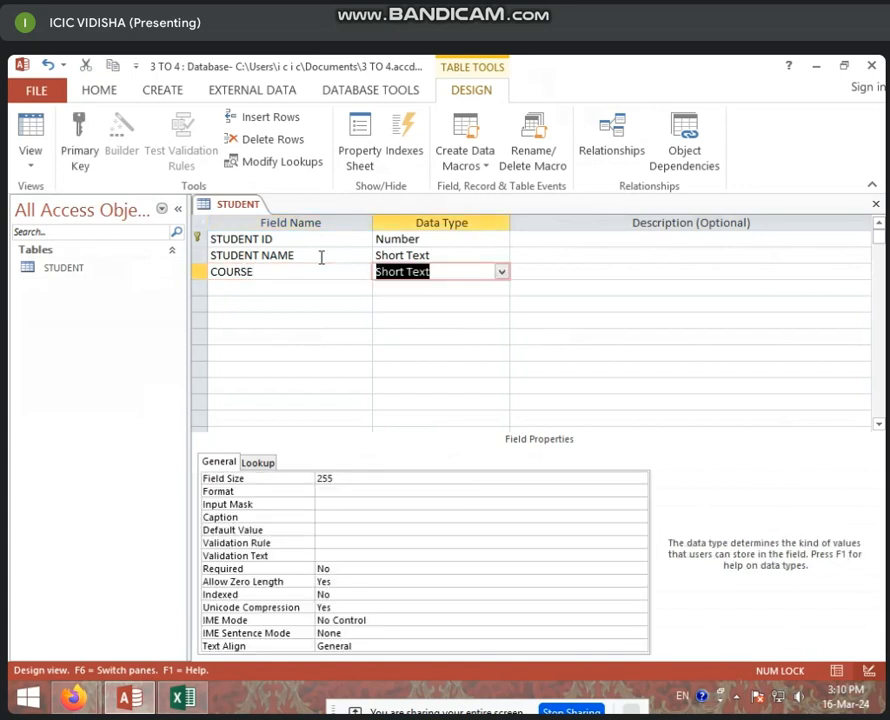
right_click(240, 207)
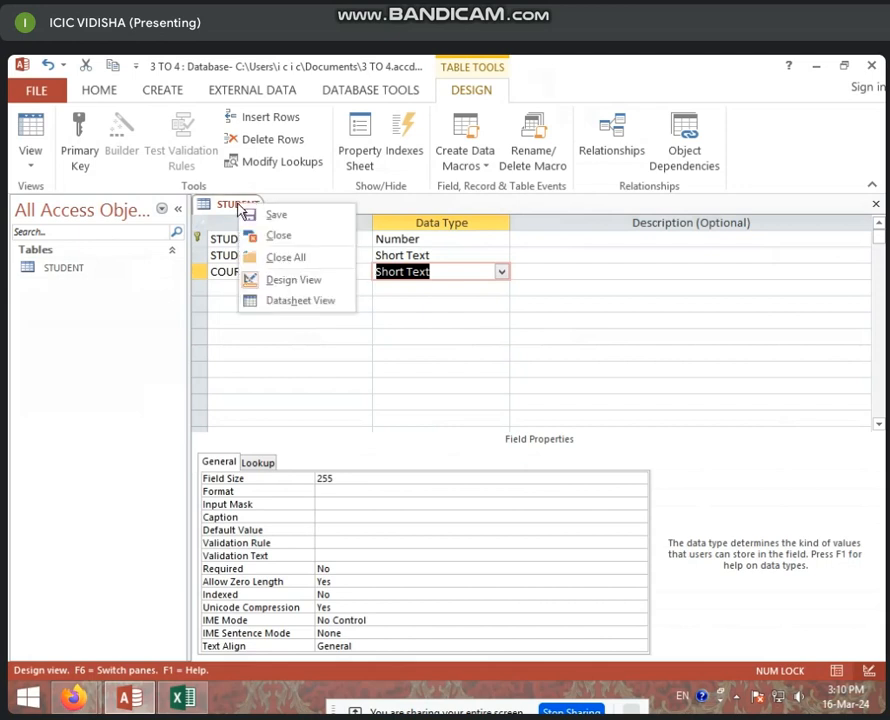
click(292, 216)
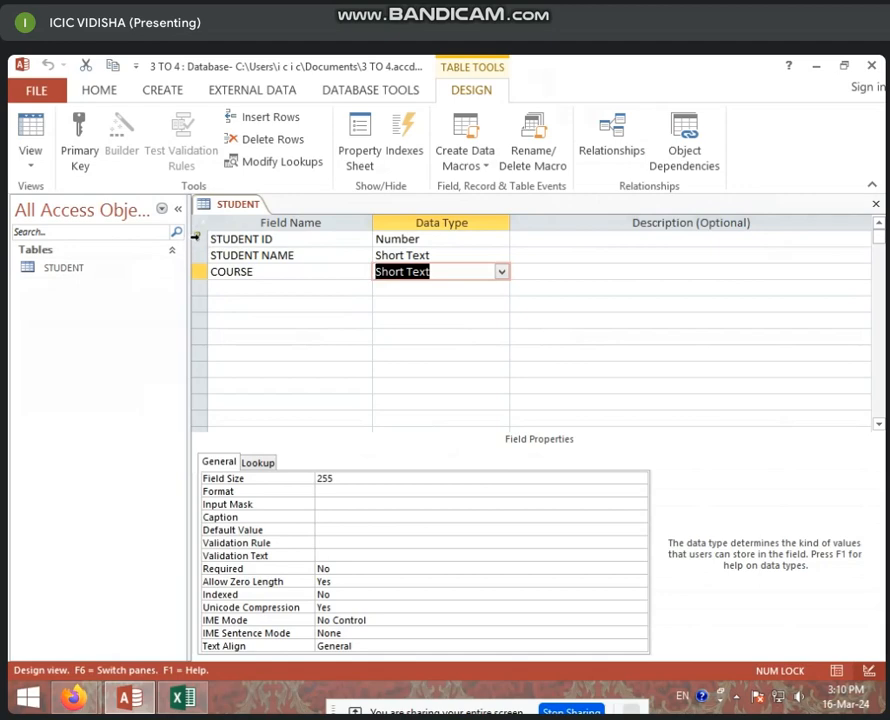
Try STUDENT NAME as the table's primary key and set the primary key back to STUDENT ID.
click(197, 238)
click(80, 140)
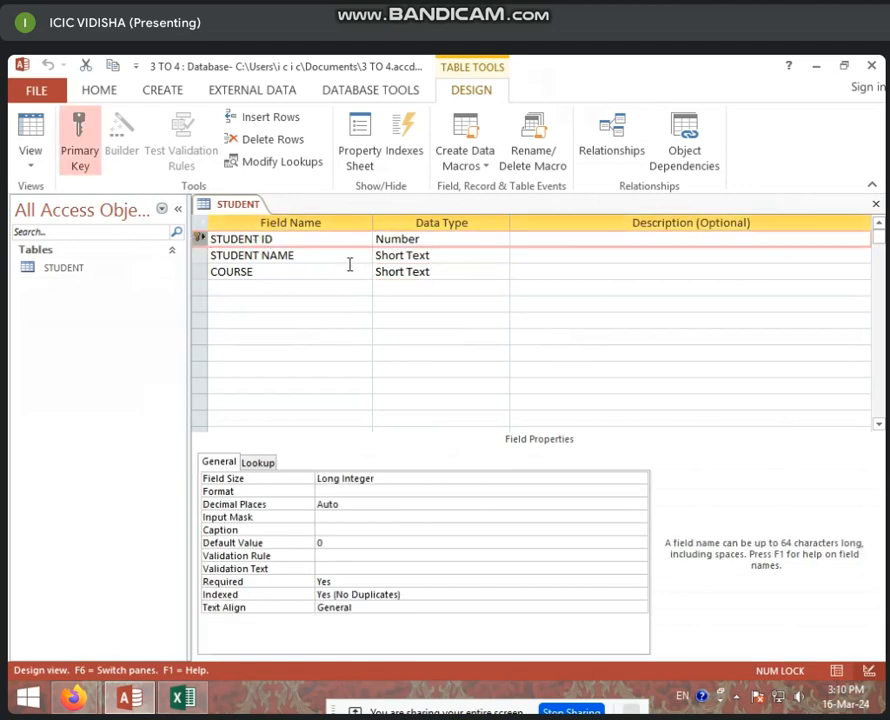
click(199, 258)
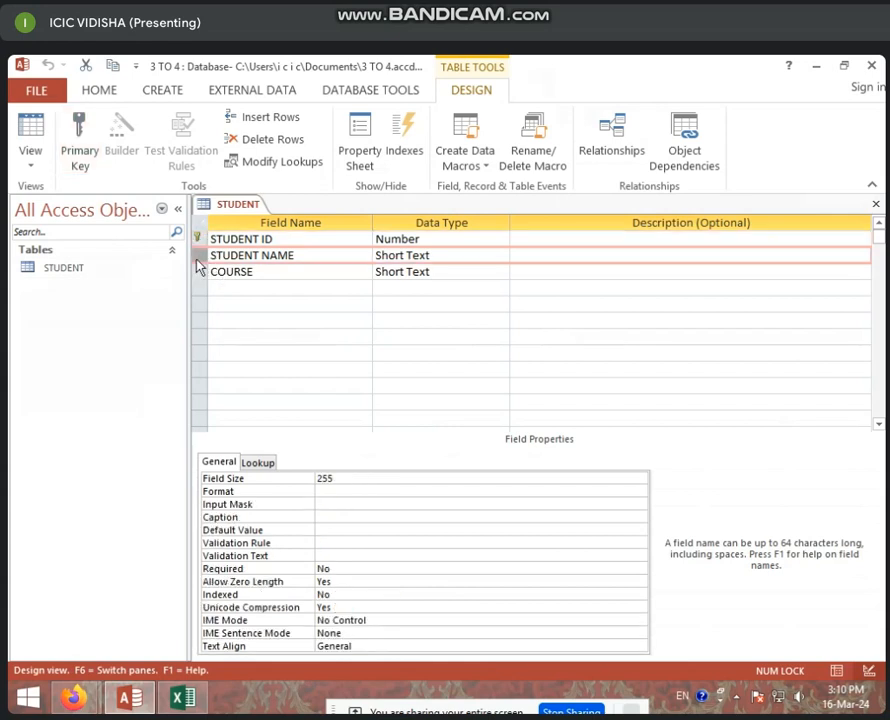
click(75, 128)
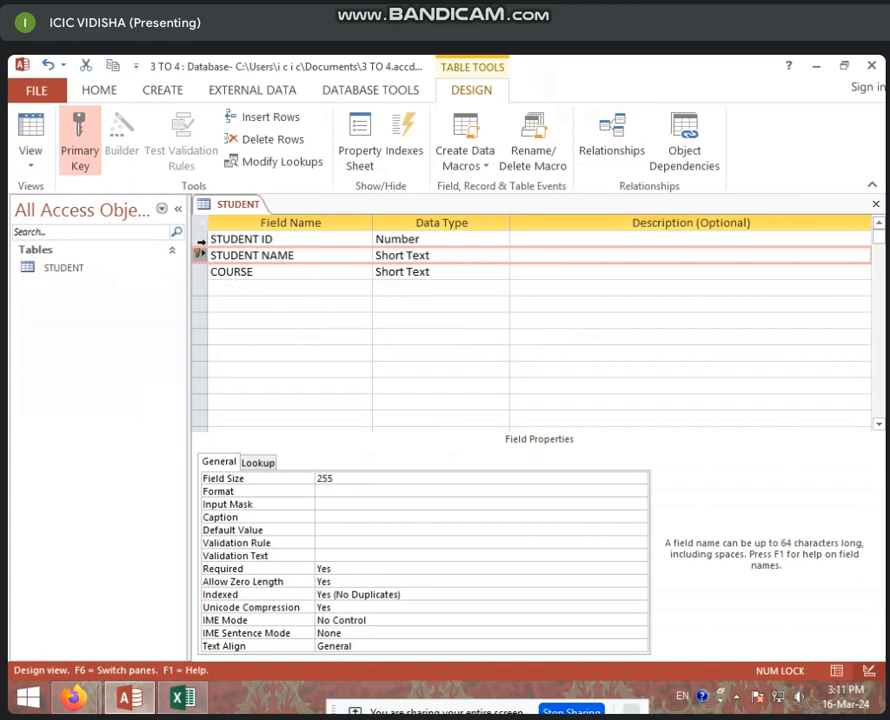
click(201, 241)
right_click(203, 244)
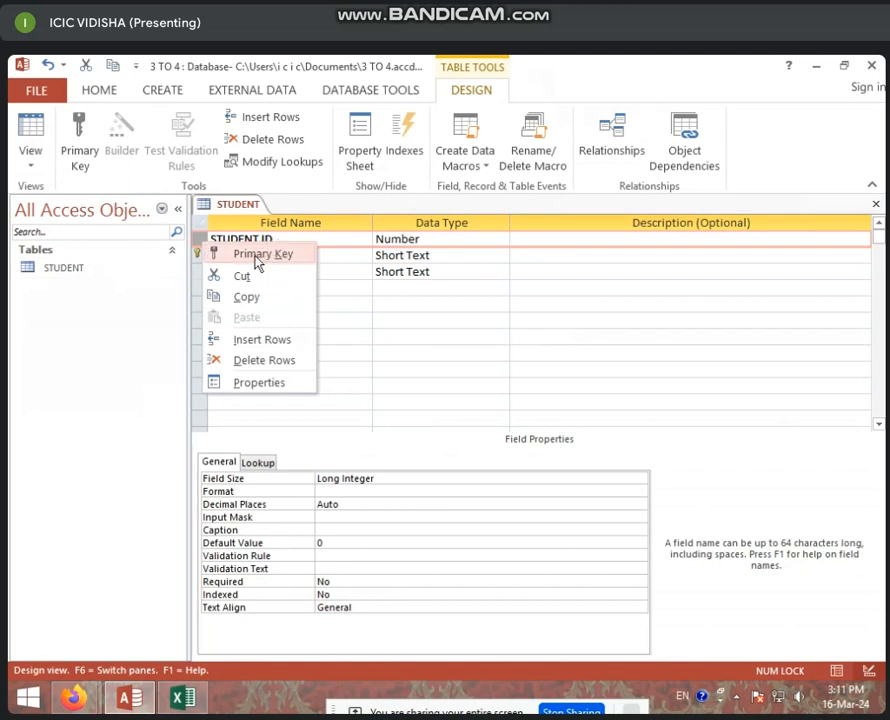
click(258, 259)
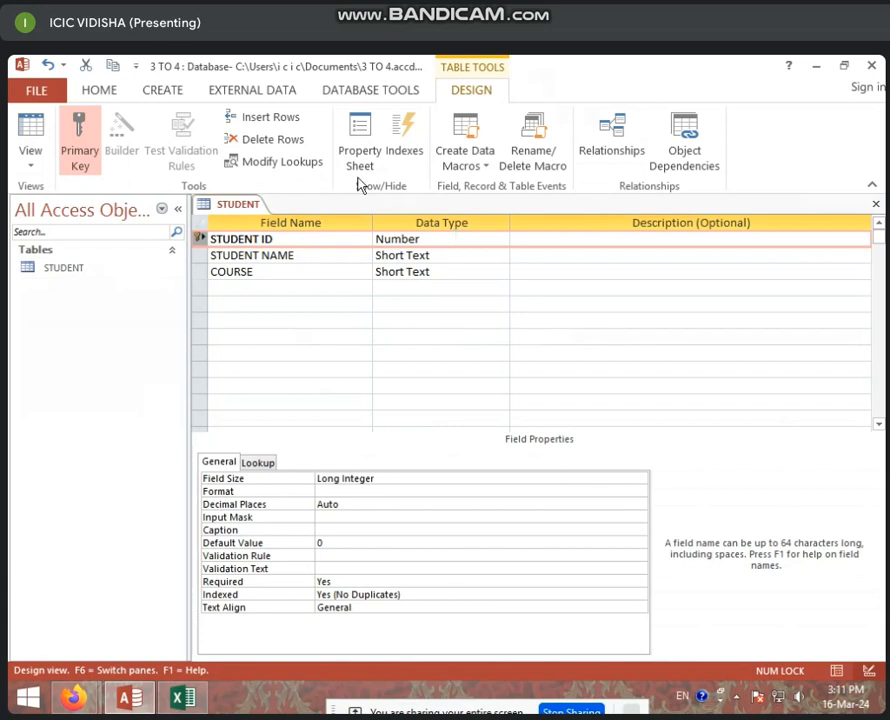
Save the STUDENT table design and switch the table to Datasheet View.
right_click(228, 204)
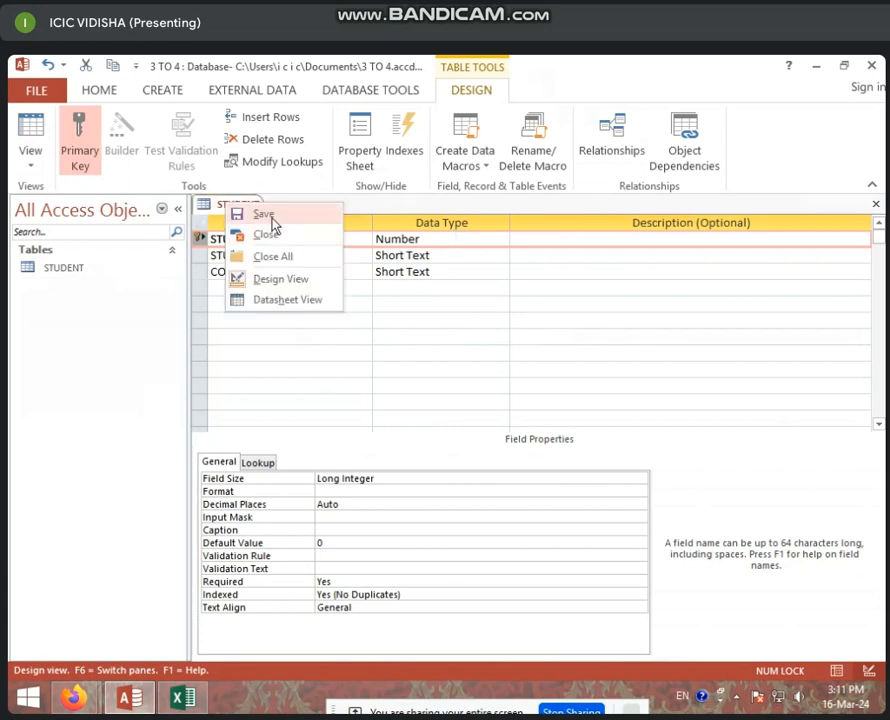
click(273, 216)
right_click(236, 211)
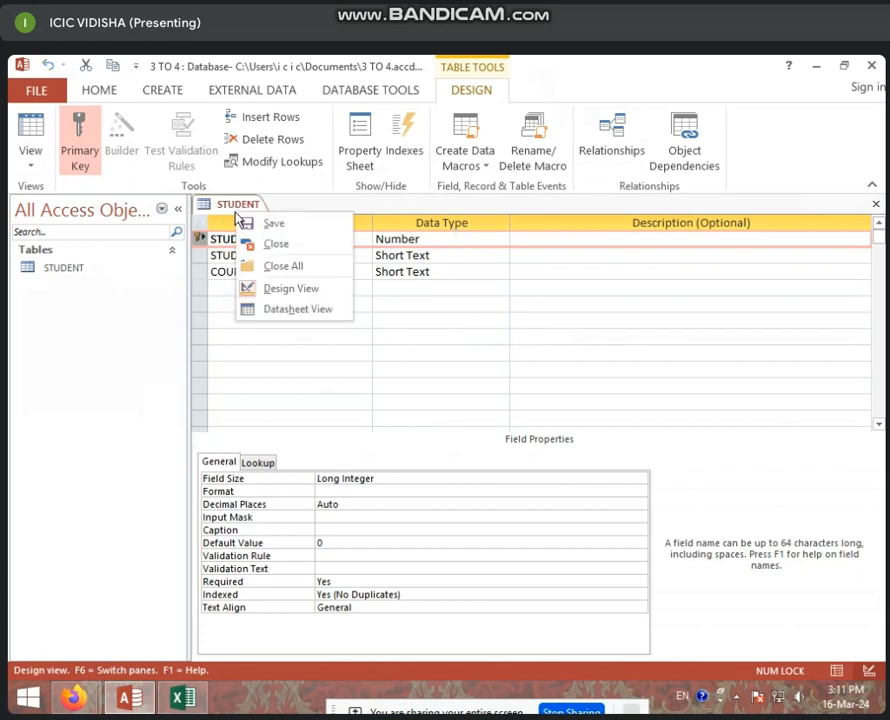
click(296, 310)
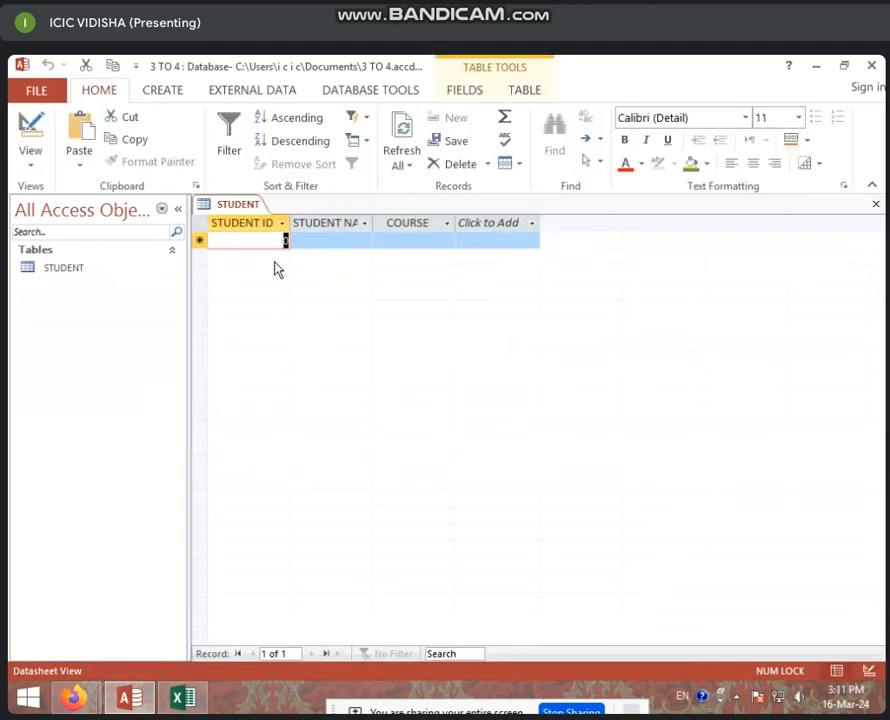
Enter the first record with STUDENT ID 101, the student's name and the course dca.
text(101)
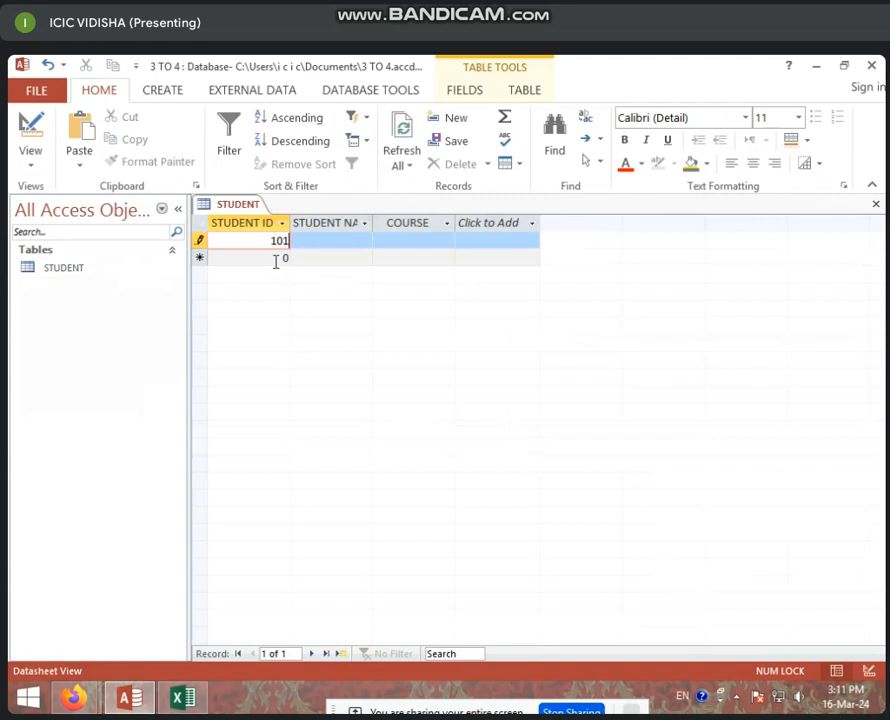
key(Tab)
text(mohan)
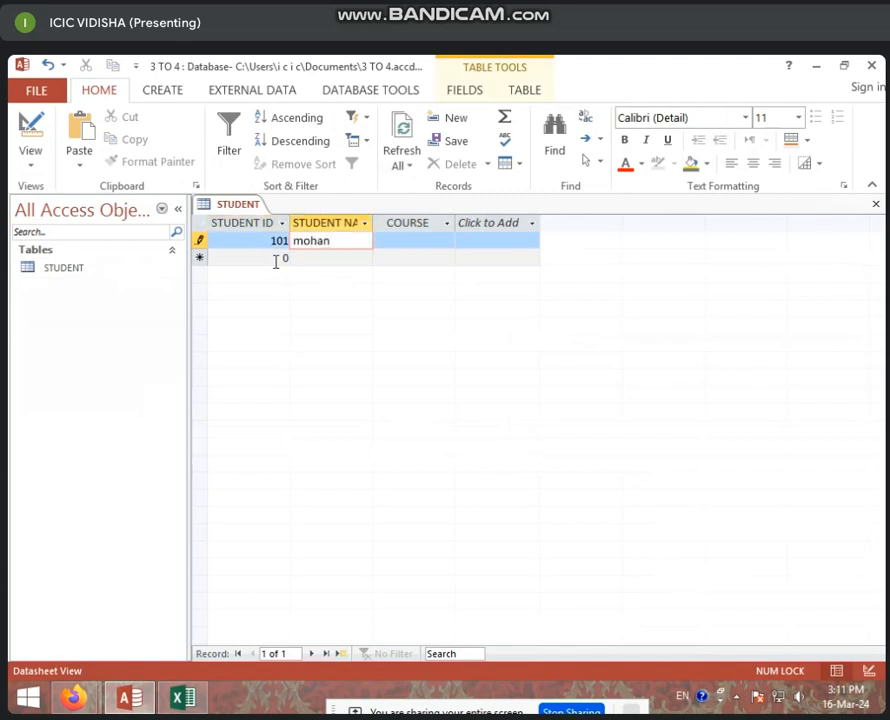
key(Tab)
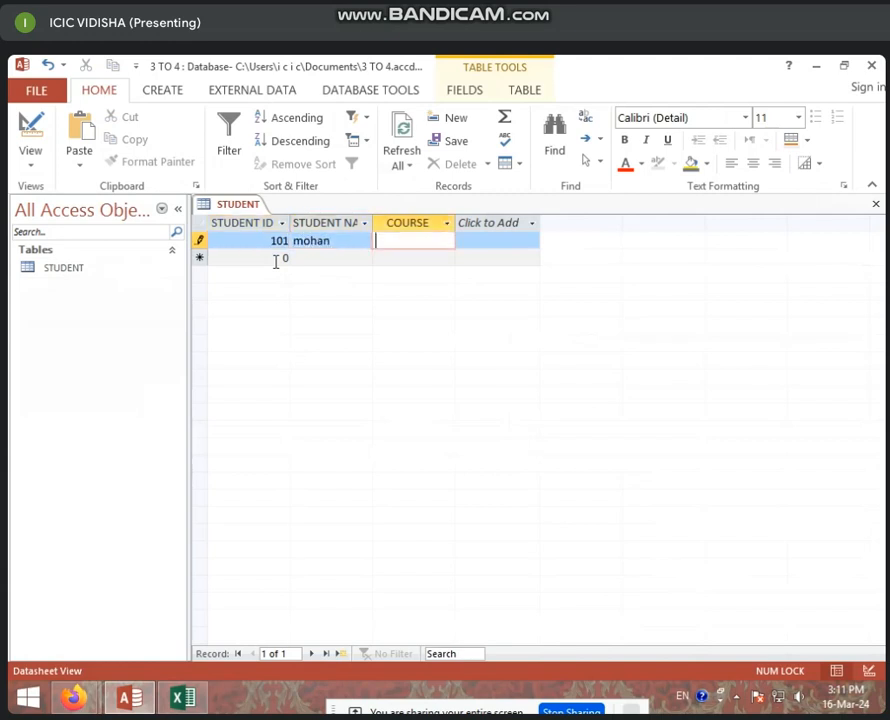
text(dca)
key(Tab)
Try to add a second record with the duplicate STUDENT ID 101 and the student's name, and dismiss the warning.
text(101)
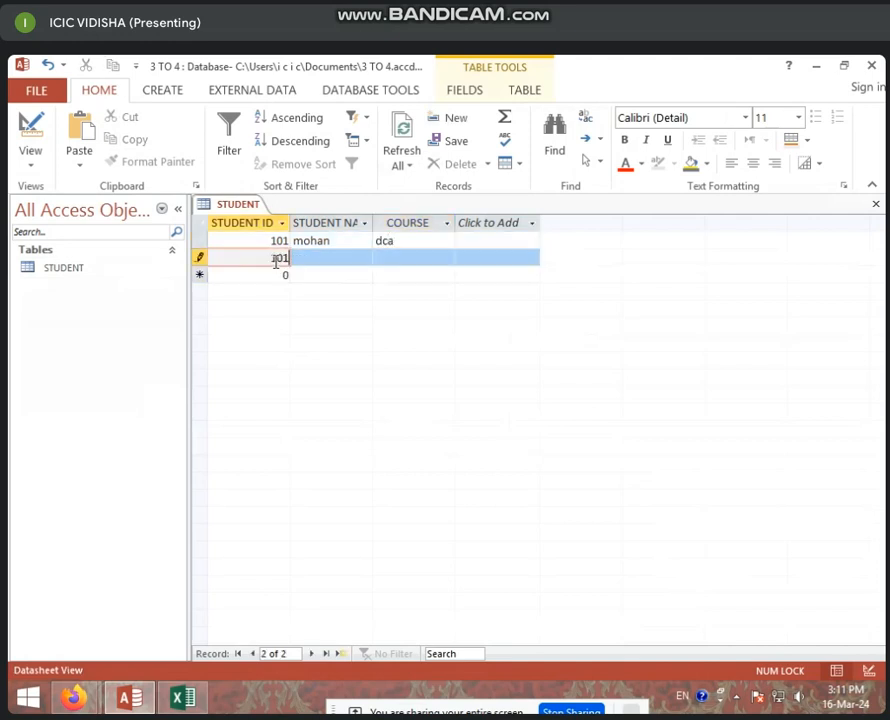
key(Tab)
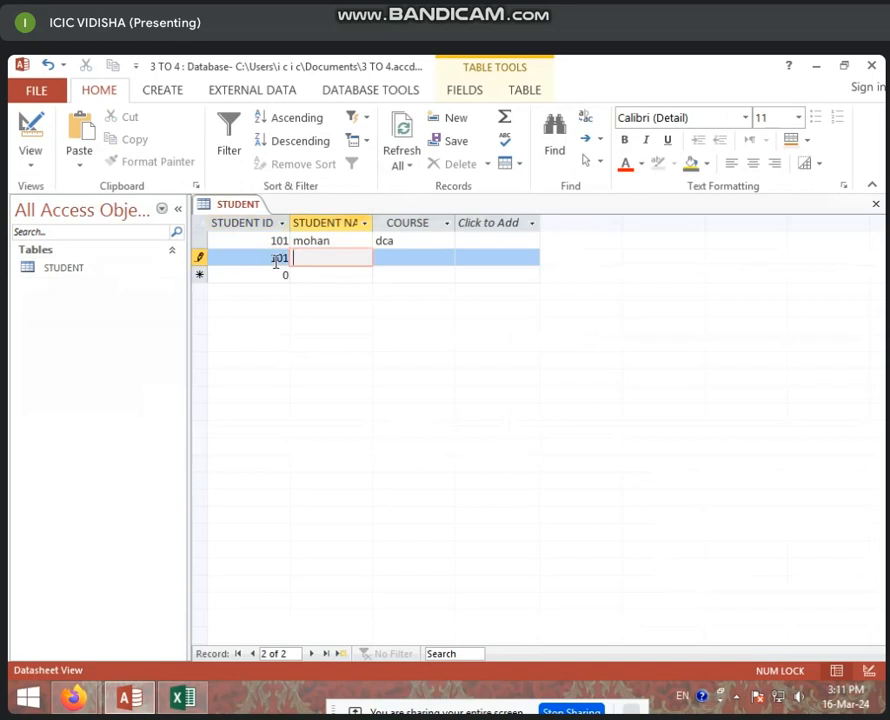
text(rohan)
key(Tab)
key(Tab)
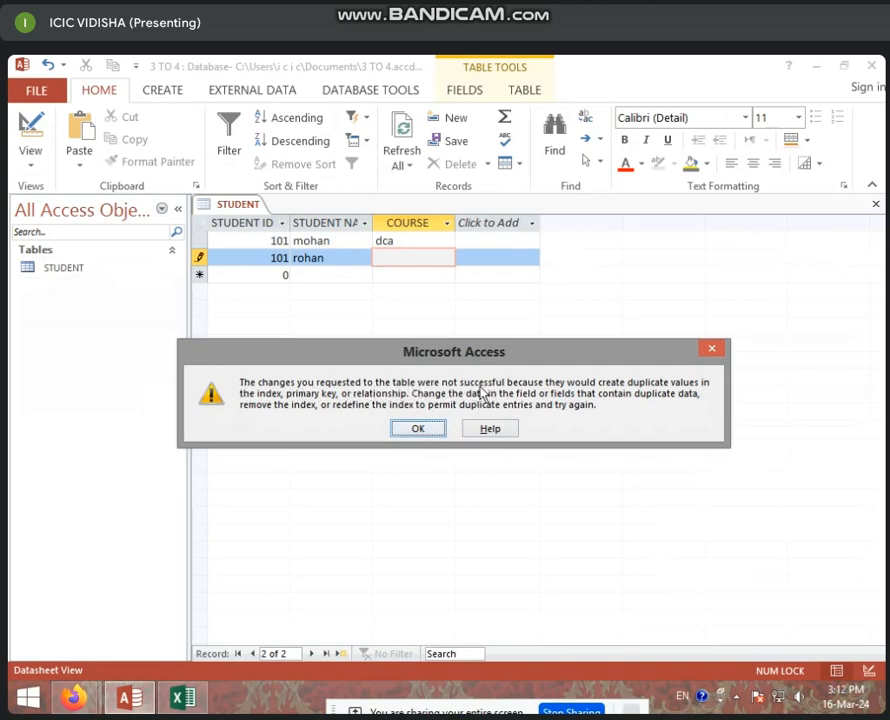
click(712, 349)
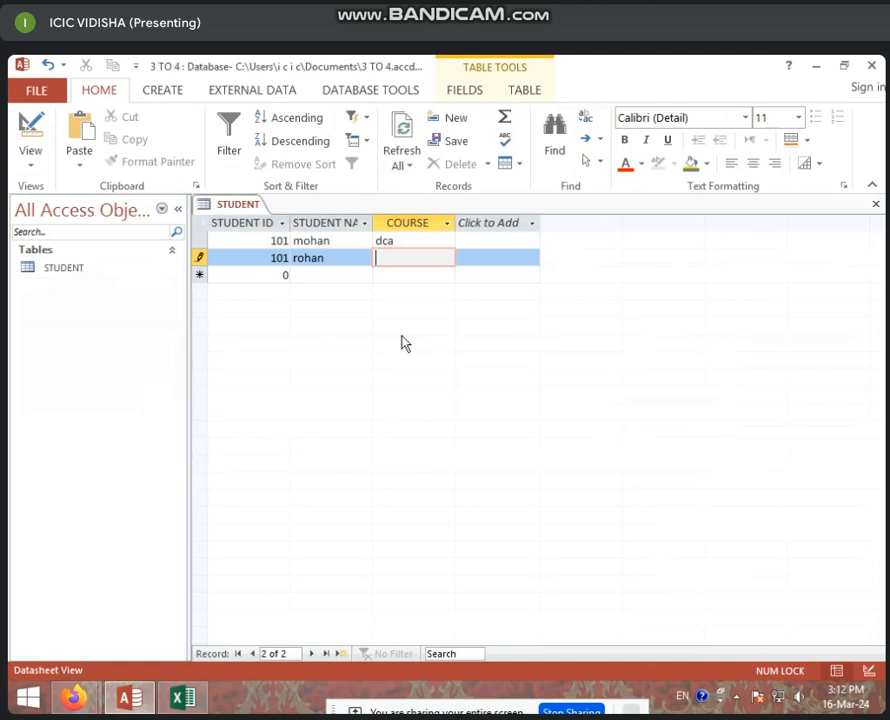
Change the second record's STUDENT ID to 102 and enter pgdca as its course.
click(268, 257)
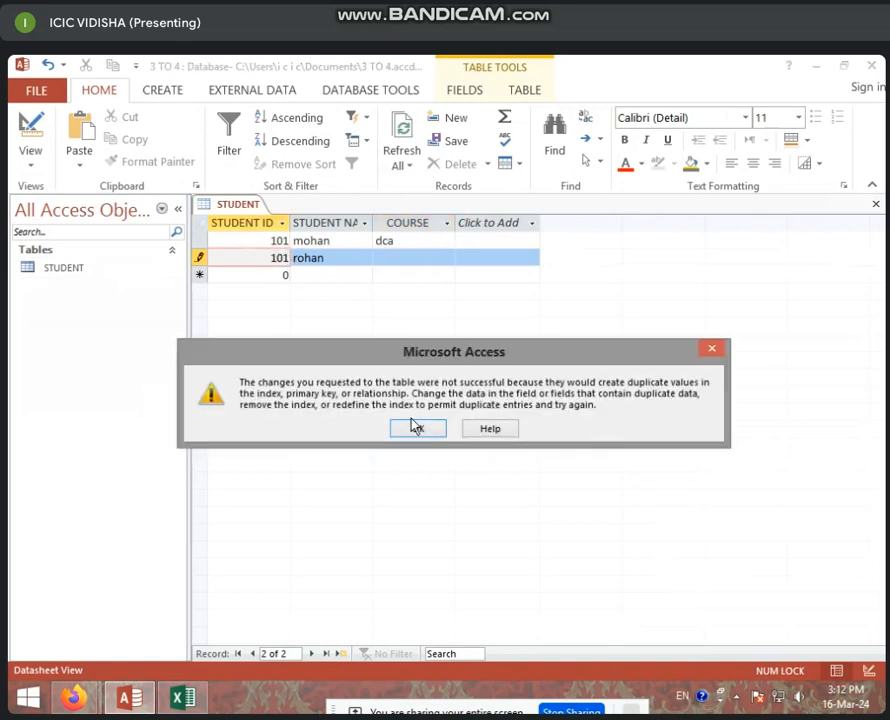
click(418, 426)
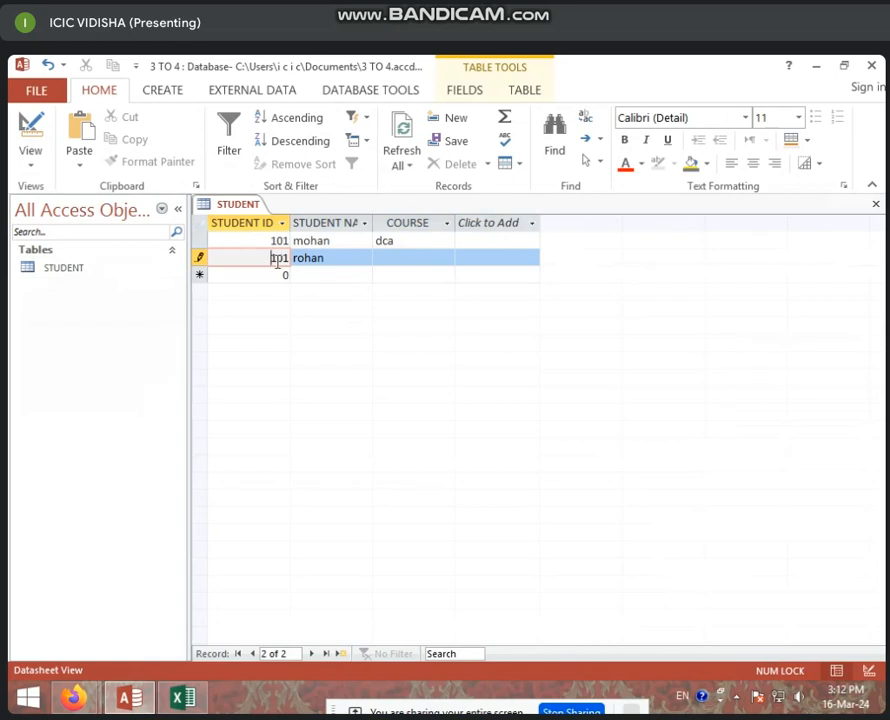
key(Delete)
key(Delete)
key(Delete)
text(102)
click(407, 257)
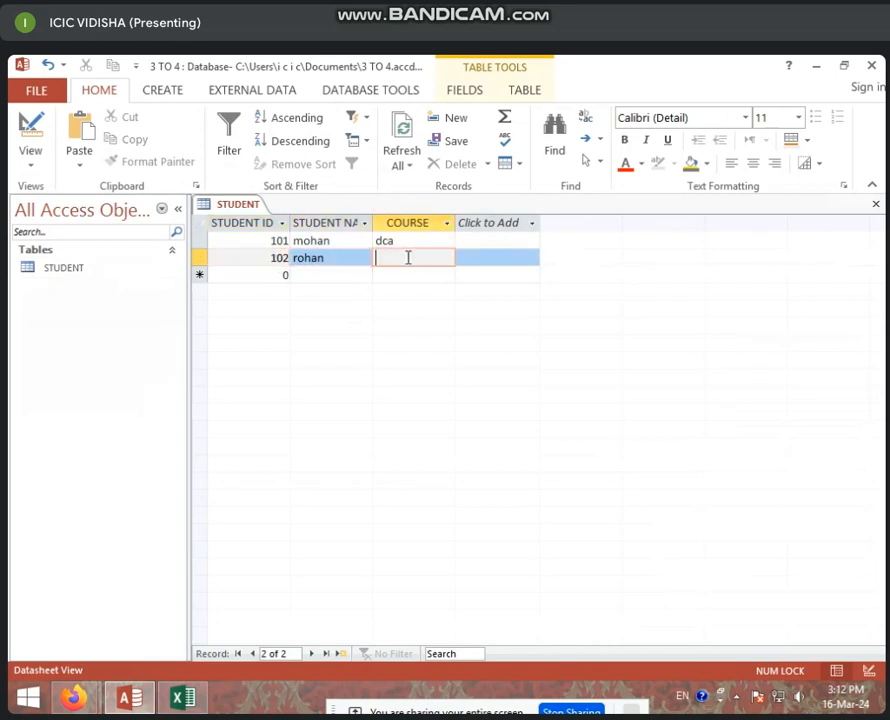
text(pgdca)
key(Tab)
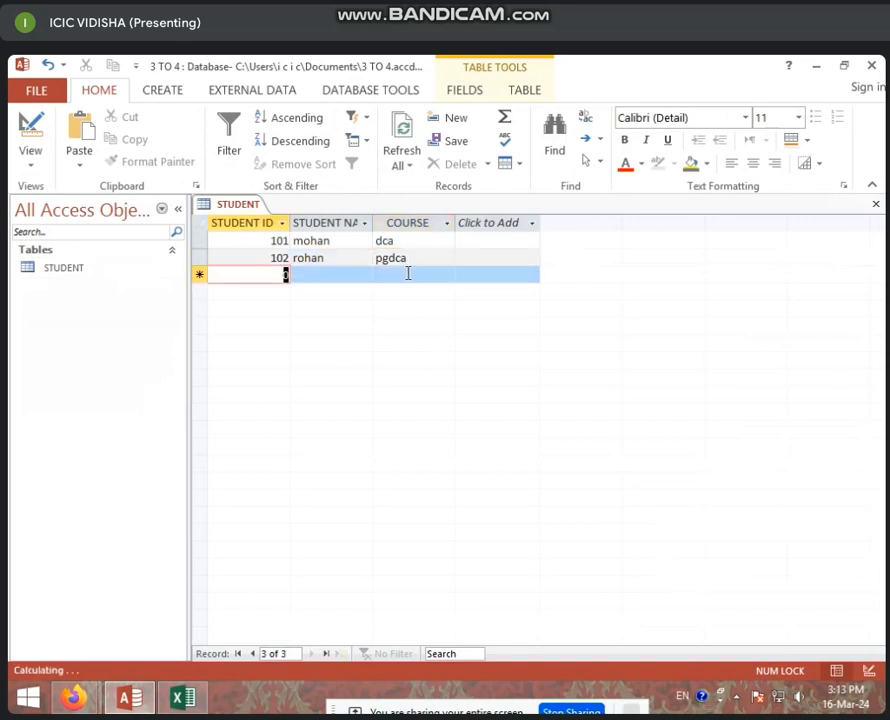
Enter the third record with STUDENT ID 103, the student's name and the course dca.
text(103)
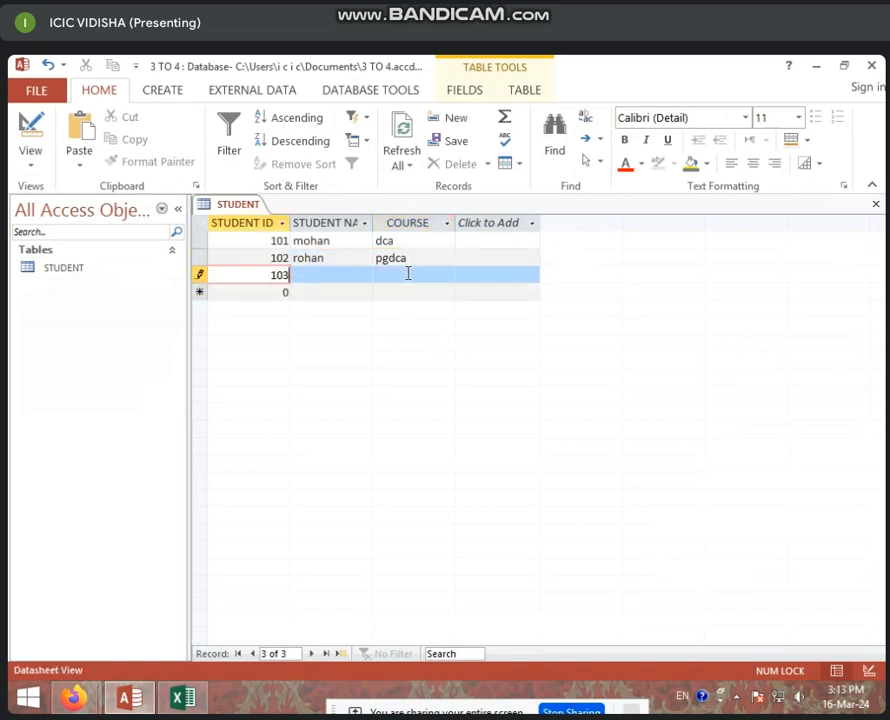
key(Tab)
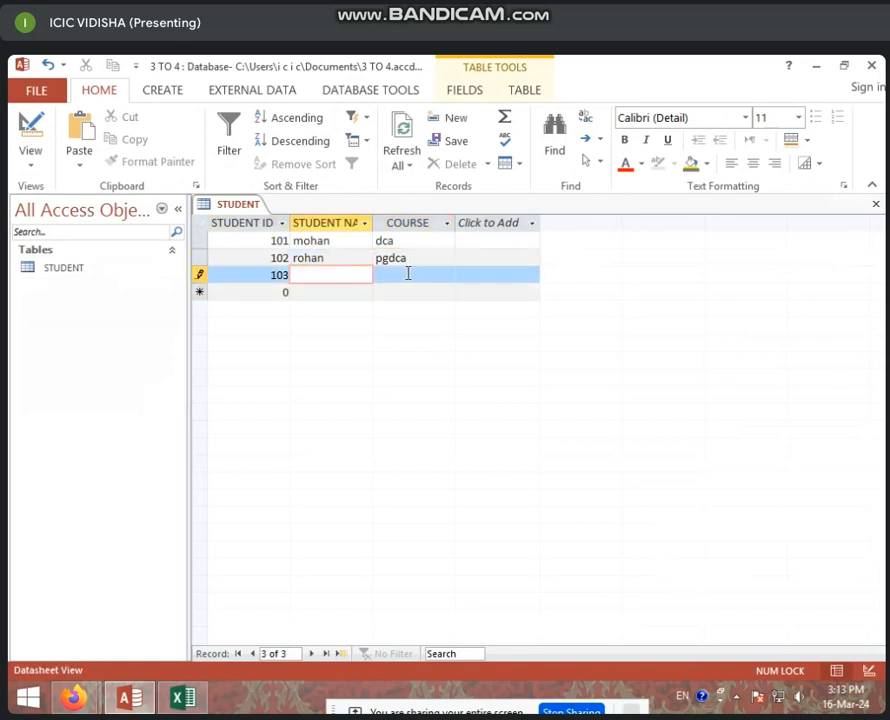
text(sudh)
key(Tab)
text(dca)
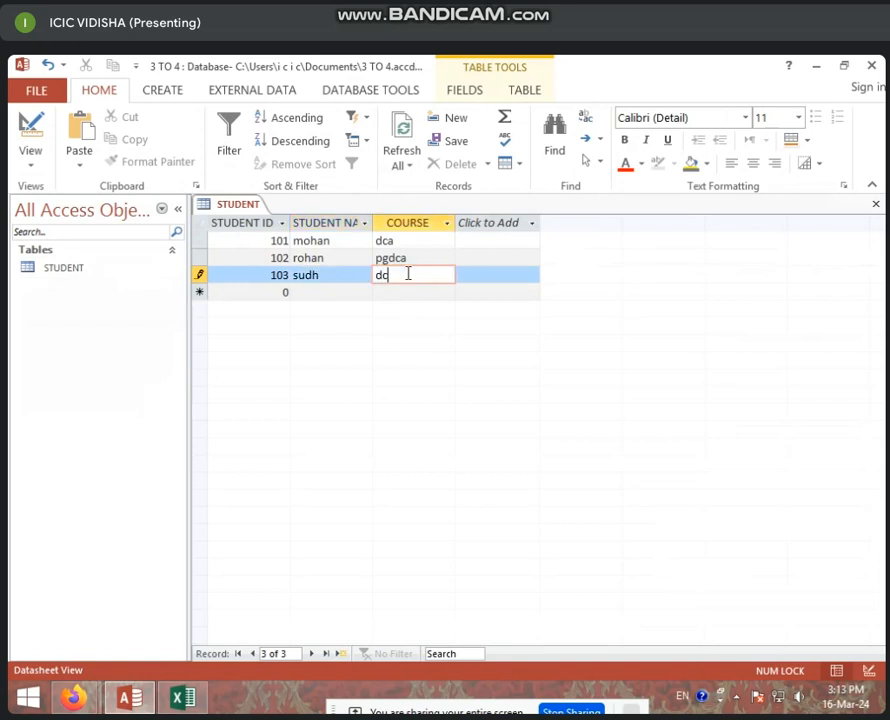
key(Tab)
Enter the fourth record with STUDENT ID 104, the student's name and the course pgdca, and save the table.
text(104)
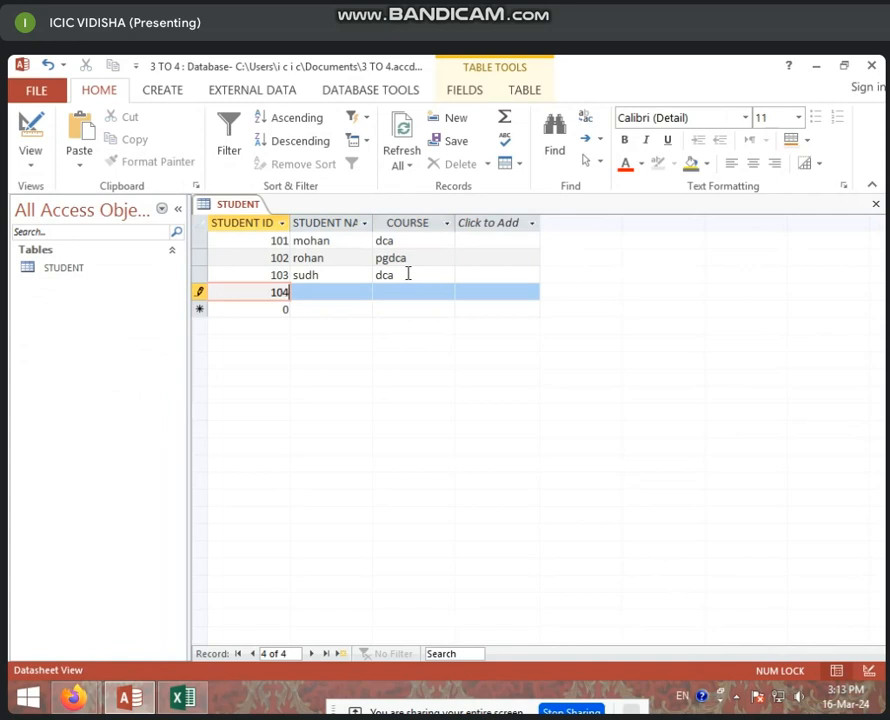
key(Tab)
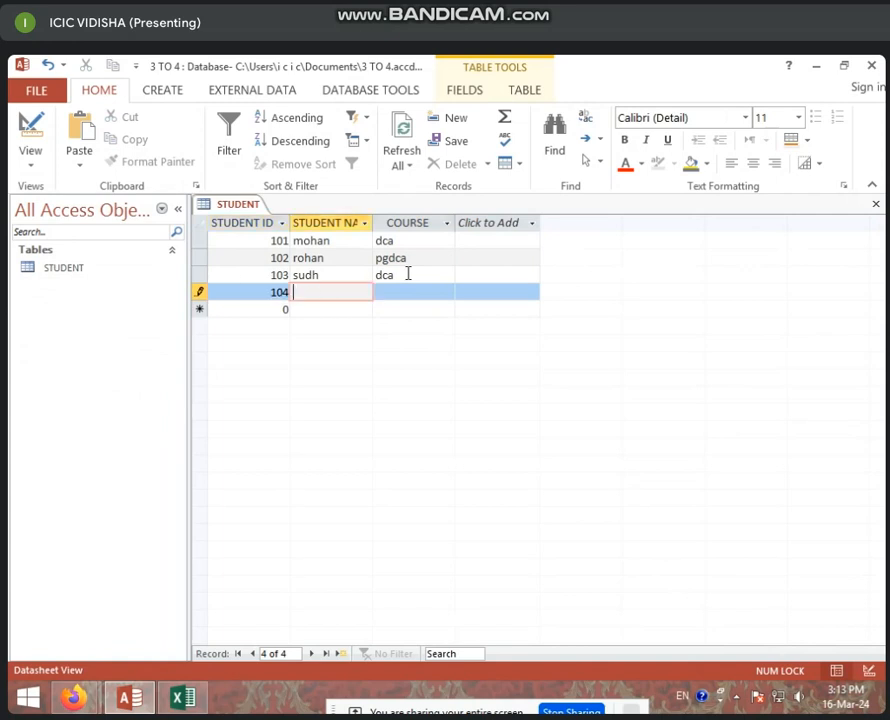
text(sita)
key(Tab)
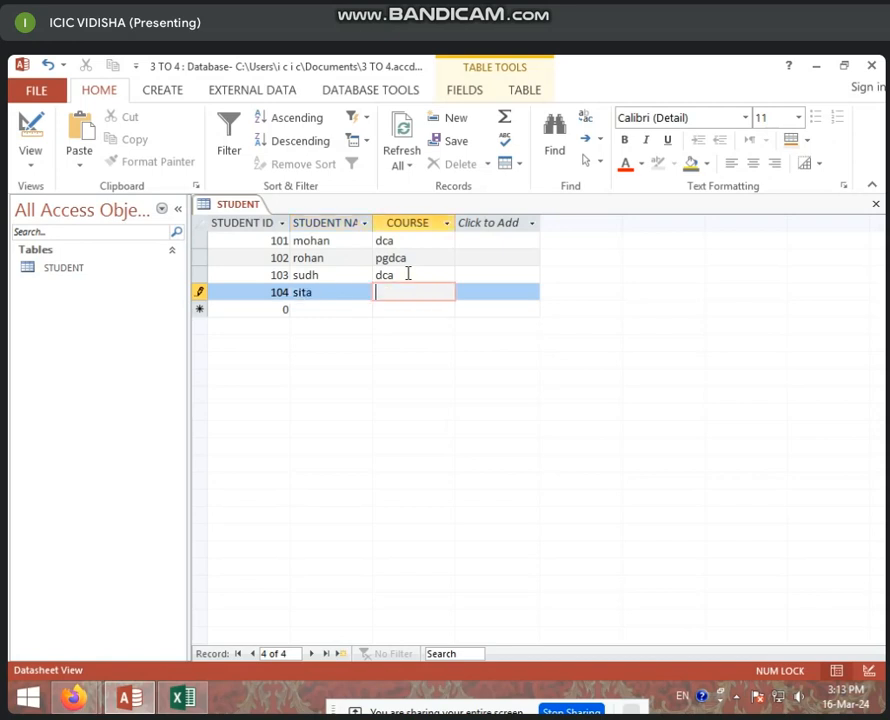
text(pgdca)
right_click(249, 208)
click(289, 214)
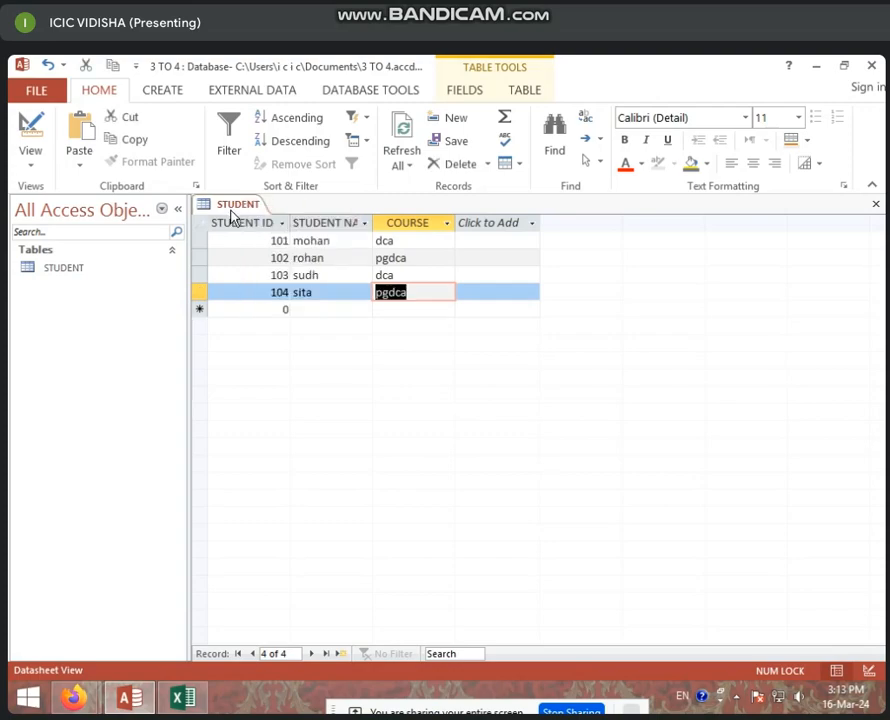